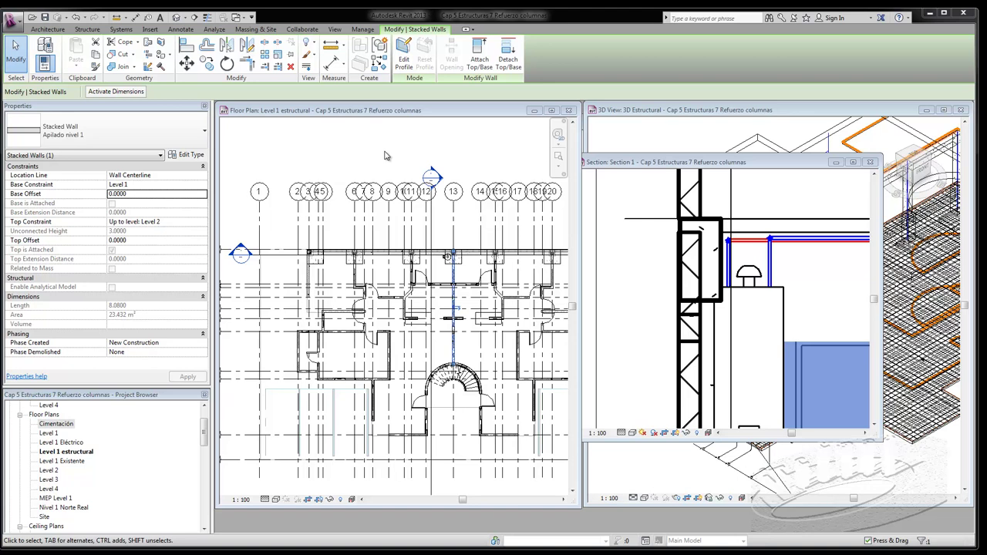
Step: Select the 300 x 600mm concrete rectangular beam in the Section 1 view
{"action": "left_click", "coordinate": [464, 138]}
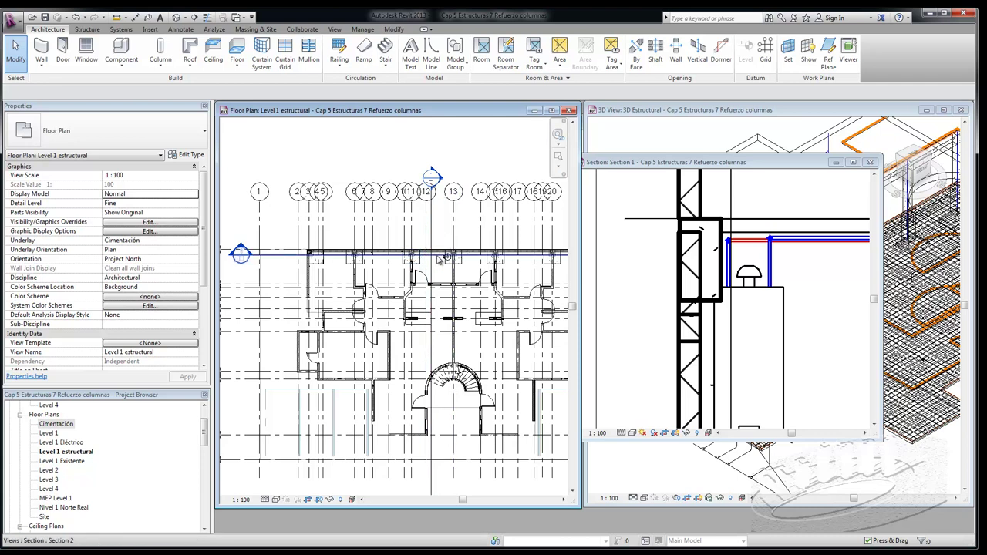
{"action": "scroll", "coordinate": [439, 259], "scroll_direction": "up", "scroll_amount": 3}
{"action": "scroll", "coordinate": [439, 255], "scroll_direction": "up", "scroll_amount": 3}
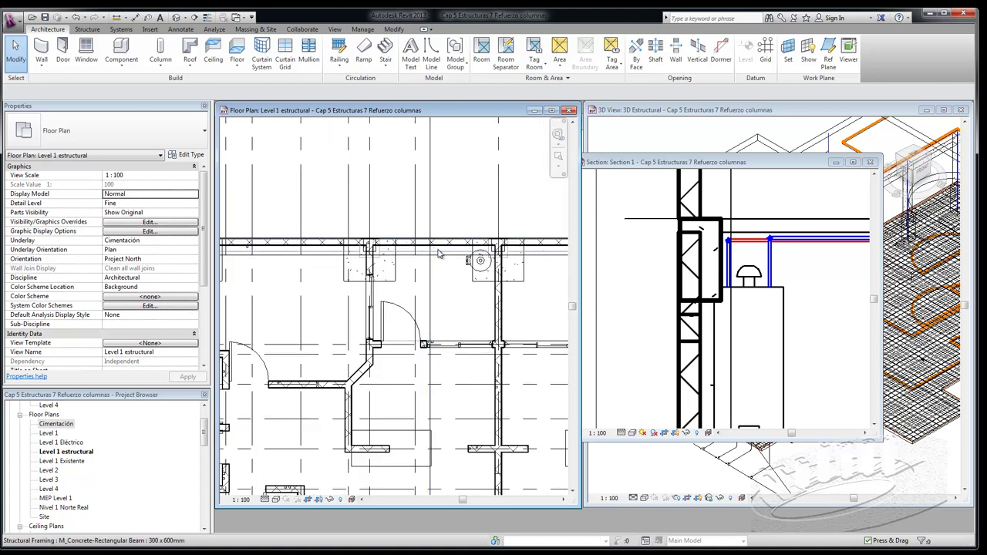
{"action": "left_click", "coordinate": [711, 289]}
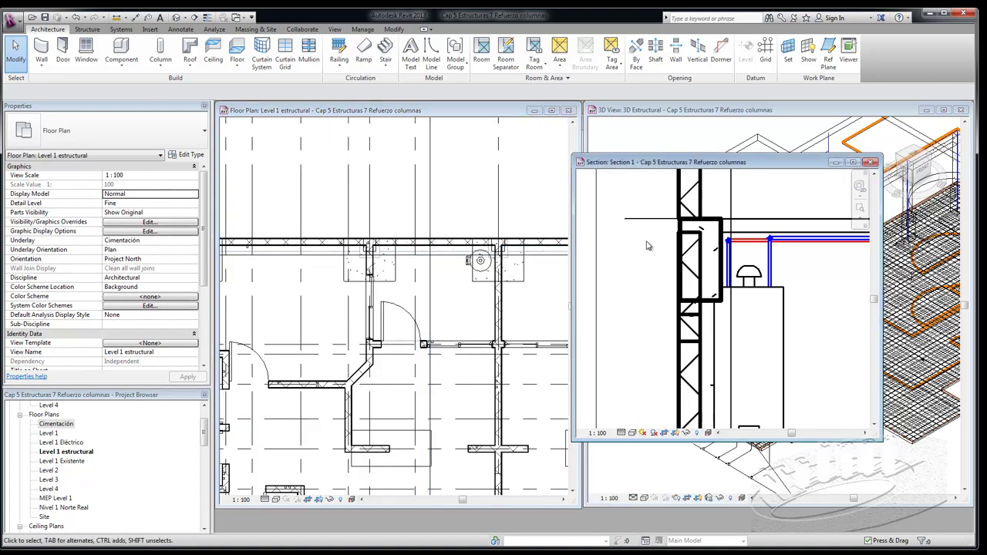
{"action": "left_click", "coordinate": [710, 290]}
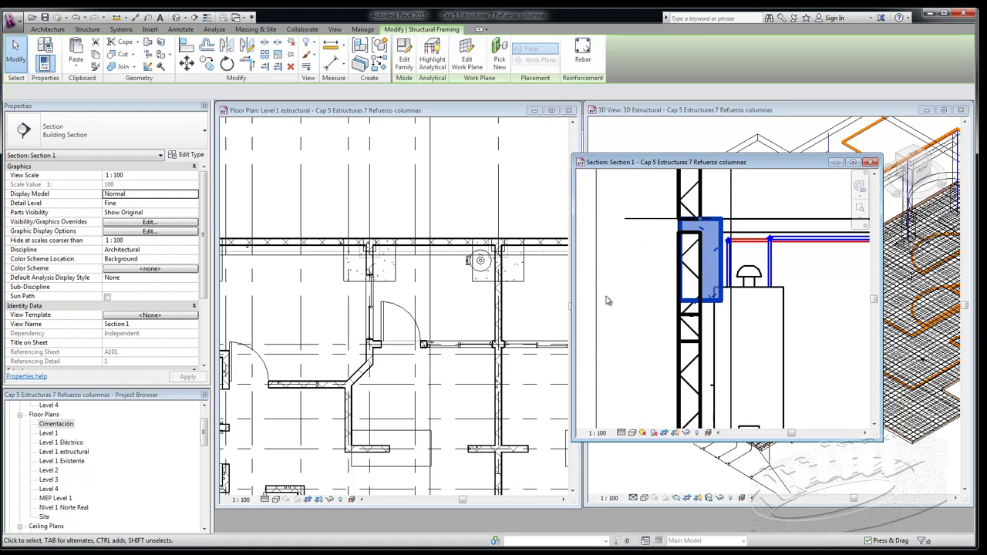
{"action": "scroll", "coordinate": [622, 300], "scroll_direction": "down", "scroll_amount": 4}
{"action": "scroll", "coordinate": [622, 299], "scroll_direction": "down", "scroll_amount": 4}
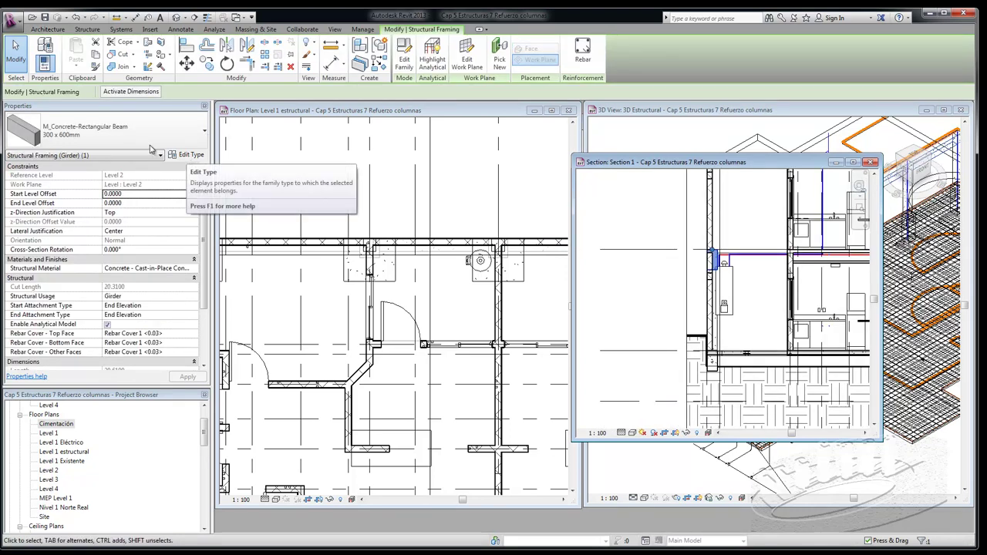
Step: Duplicate the beam type as '25 x 40 cm' with b 0.25 and h 0.4
{"action": "left_click", "coordinate": [191, 155]}
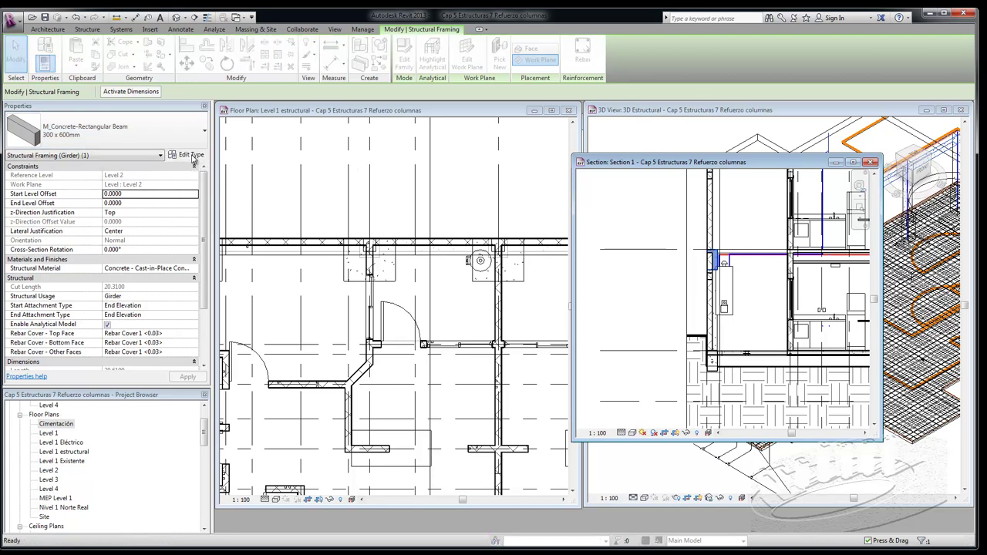
{"action": "left_click", "coordinate": [521, 171]}
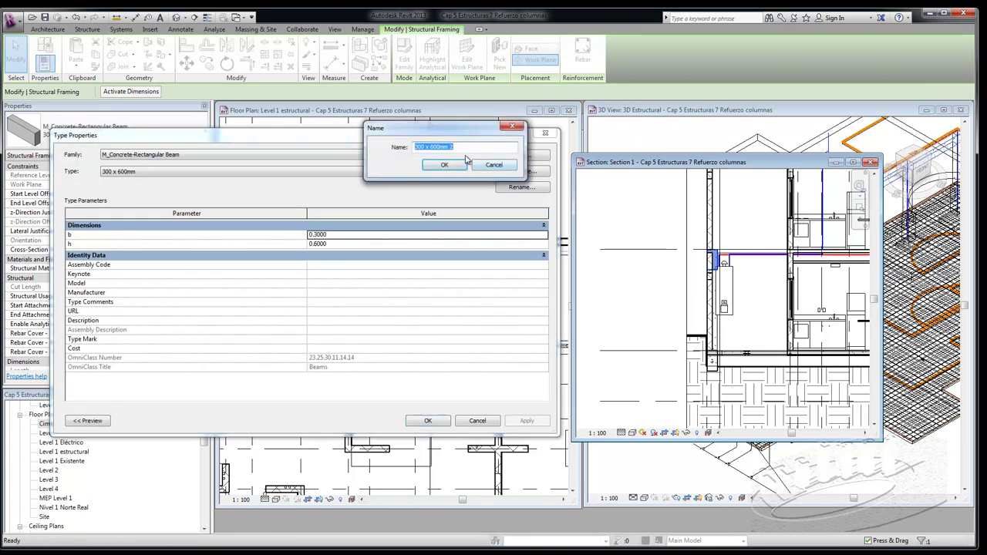
{"action": "left_click", "coordinate": [460, 147]}
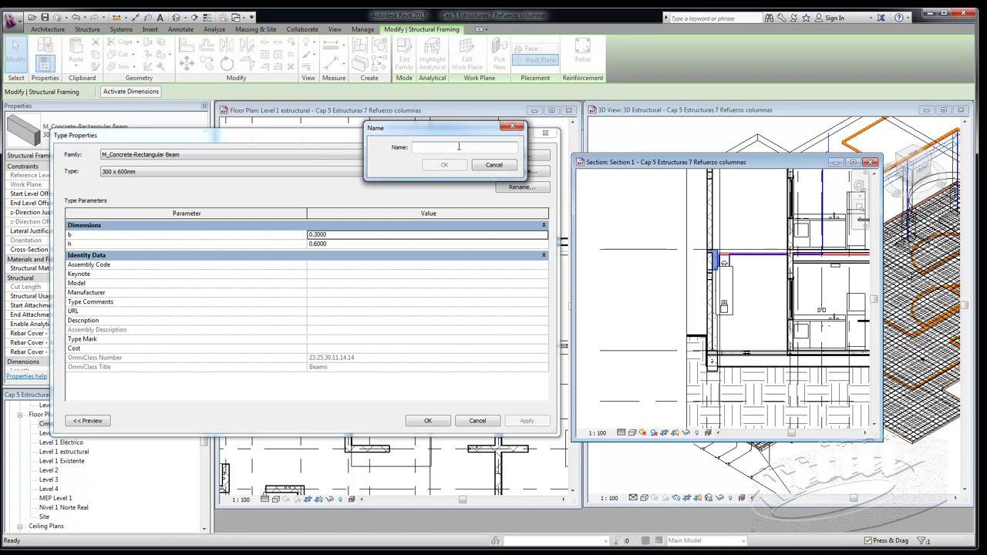
{"action": "type", "text": "25 x 40 cm"}
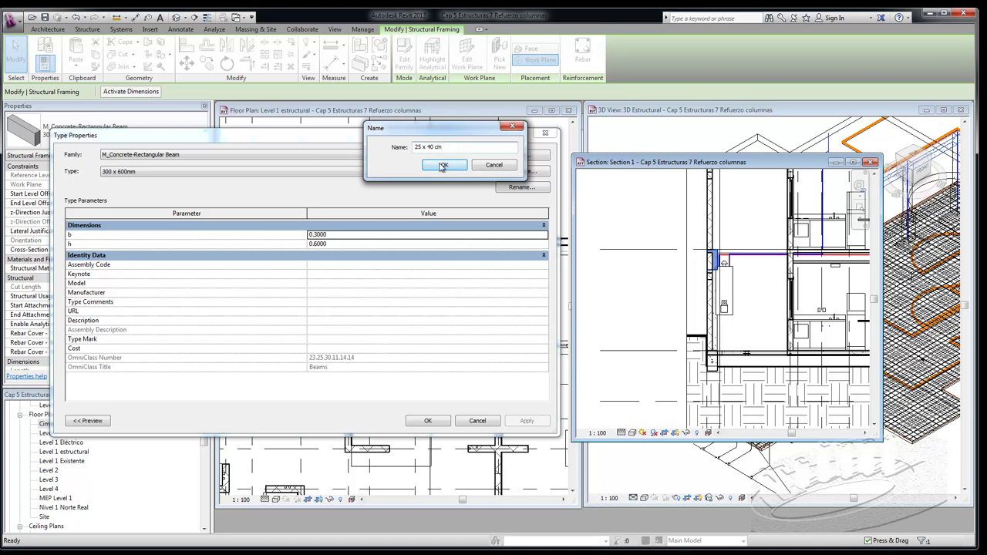
{"action": "left_click", "coordinate": [442, 167]}
{"action": "double_click", "coordinate": [337, 234]}
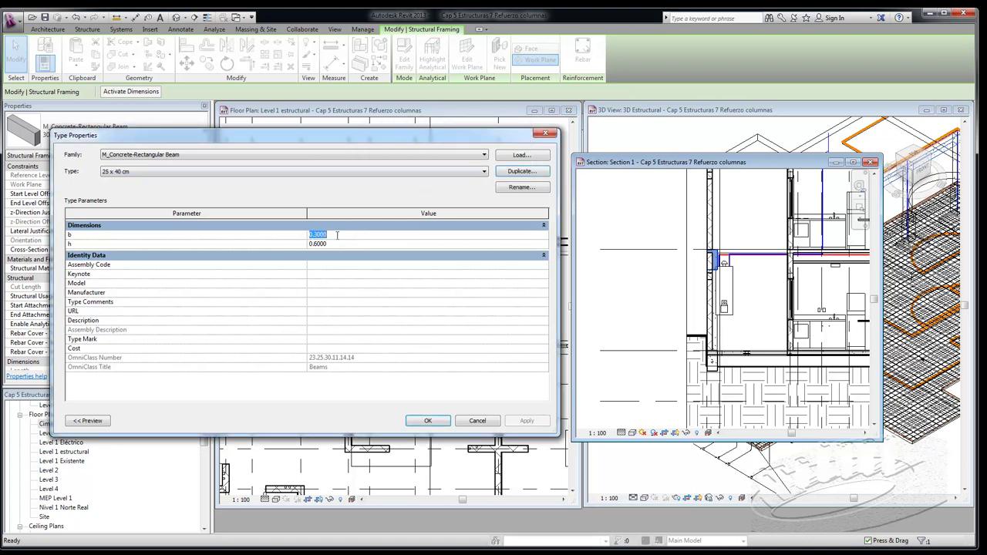
{"action": "type", "text": ".25"}
{"action": "type", "text": "0.2500"}
{"action": "key", "text": "Return"}
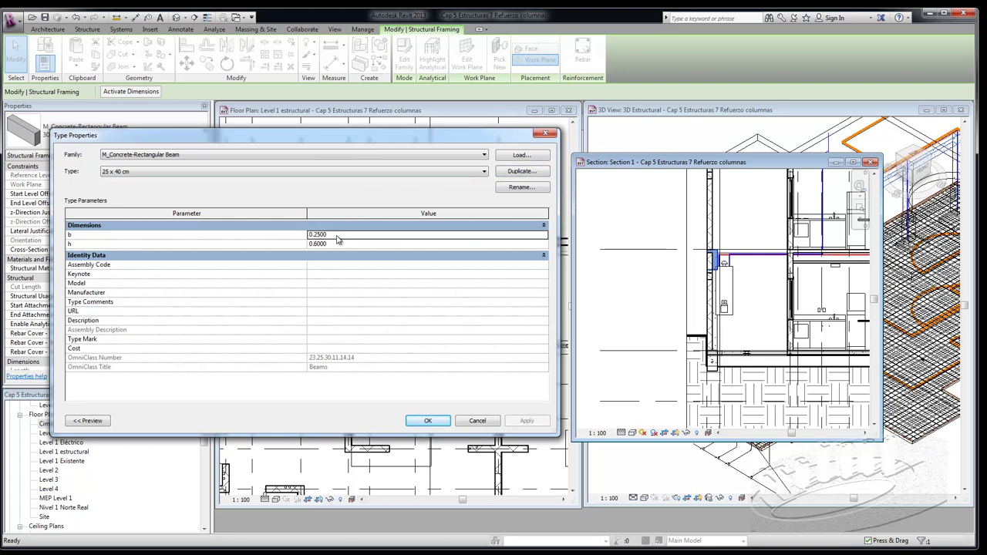
{"action": "double_click", "coordinate": [334, 245]}
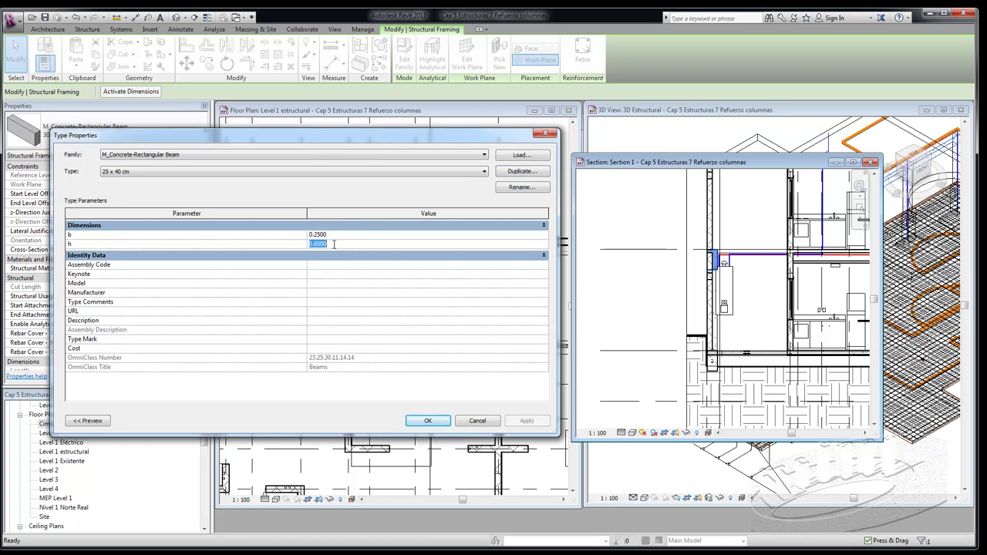
{"action": "type", "text": ".4"}
{"action": "left_click", "coordinate": [447, 263]}
{"action": "left_click", "coordinate": [428, 421]}
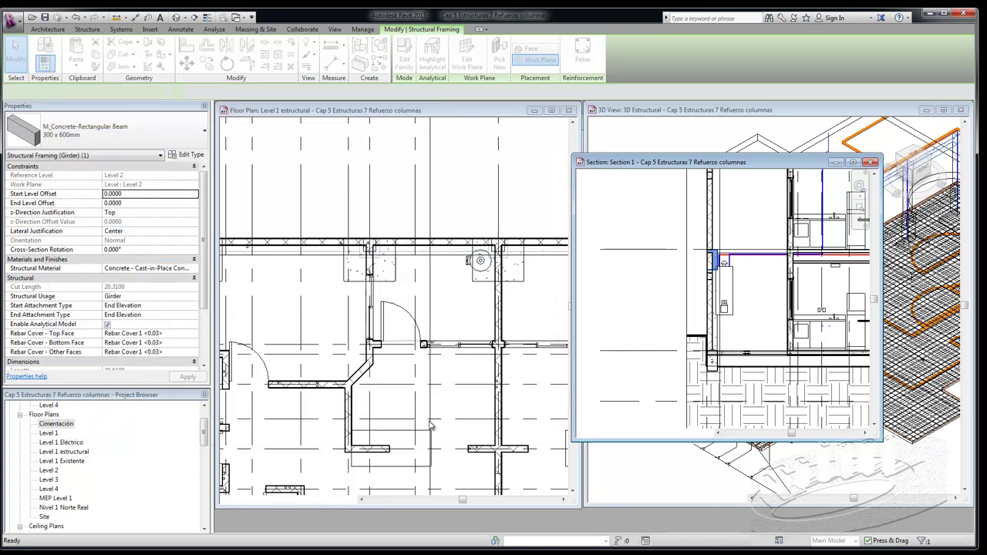
Step: Align the beam's left edge to the stacked wall face in Section 1
{"action": "key", "text": "Escape"}
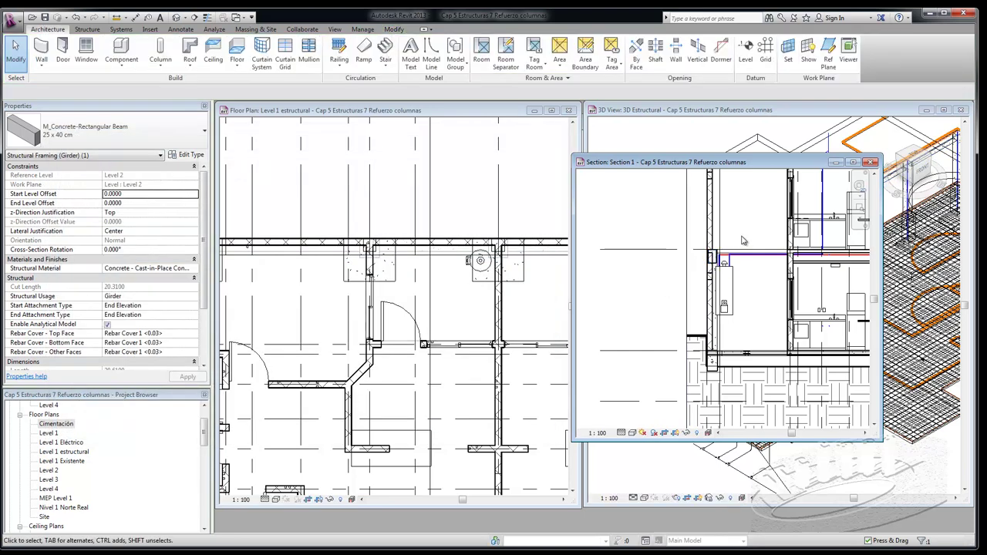
{"action": "scroll", "coordinate": [725, 248], "scroll_direction": "up", "scroll_amount": 3}
{"action": "scroll", "coordinate": [722, 249], "scroll_direction": "up", "scroll_amount": 2}
{"action": "scroll", "coordinate": [721, 250], "scroll_direction": "up", "scroll_amount": 1}
{"action": "scroll", "coordinate": [717, 256], "scroll_direction": "up", "scroll_amount": 2}
{"action": "scroll", "coordinate": [710, 266], "scroll_direction": "up", "scroll_amount": 1}
{"action": "scroll", "coordinate": [705, 273], "scroll_direction": "up", "scroll_amount": 1}
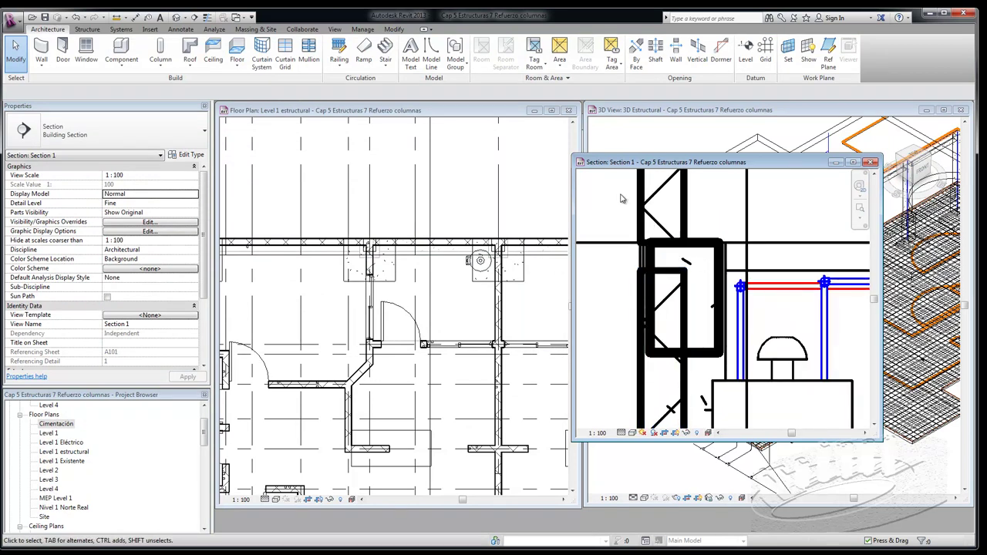
{"action": "left_click", "coordinate": [645, 205]}
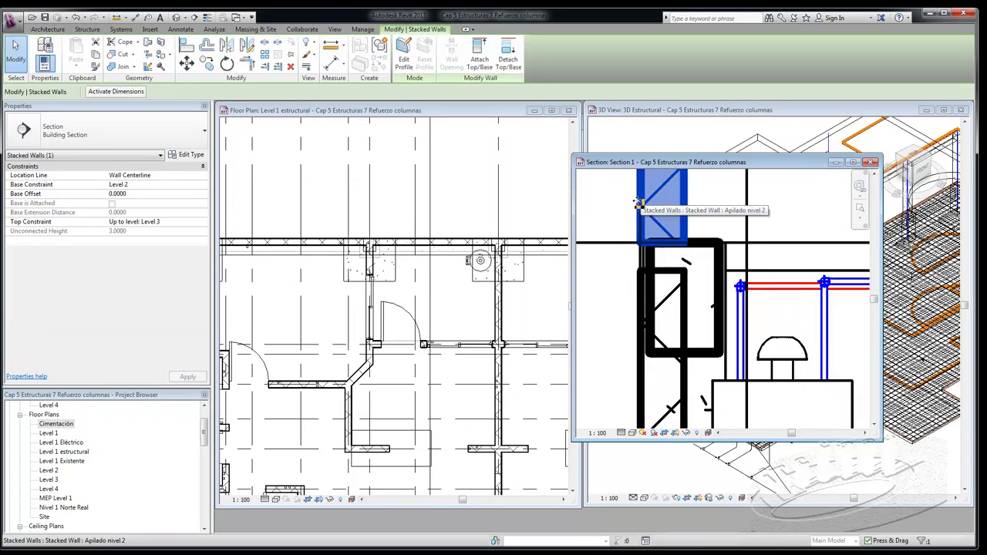
{"action": "left_click", "coordinate": [186, 46]}
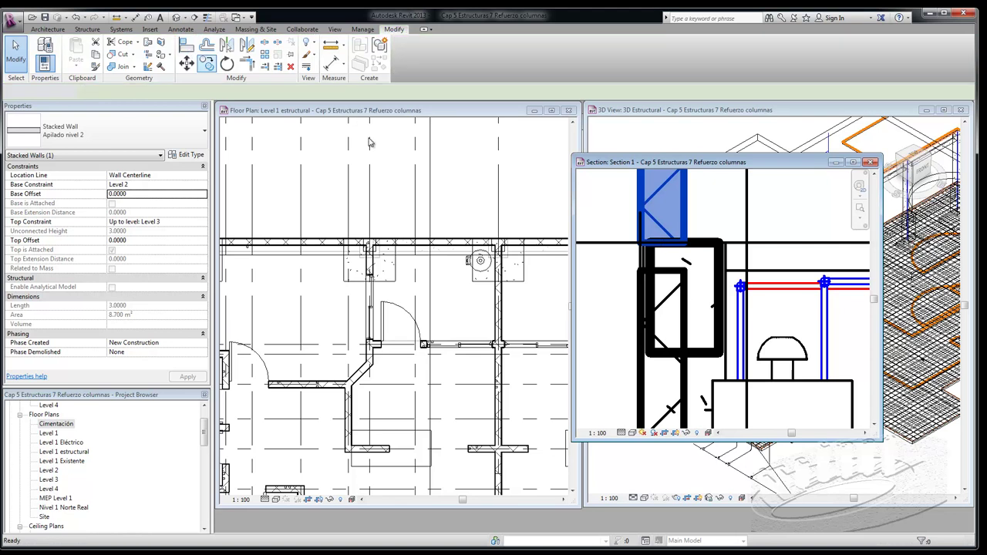
{"action": "left_click", "coordinate": [645, 216]}
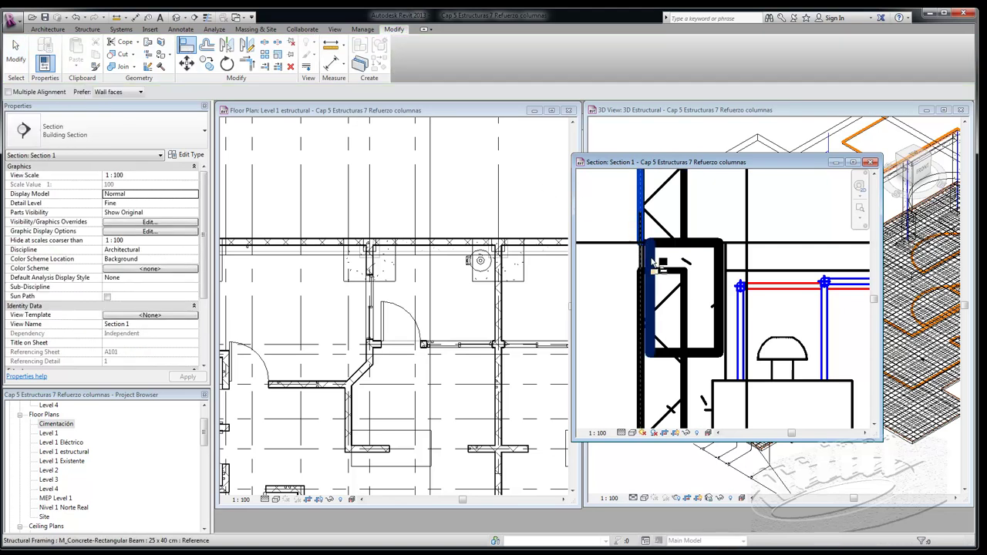
{"action": "left_click", "coordinate": [652, 262]}
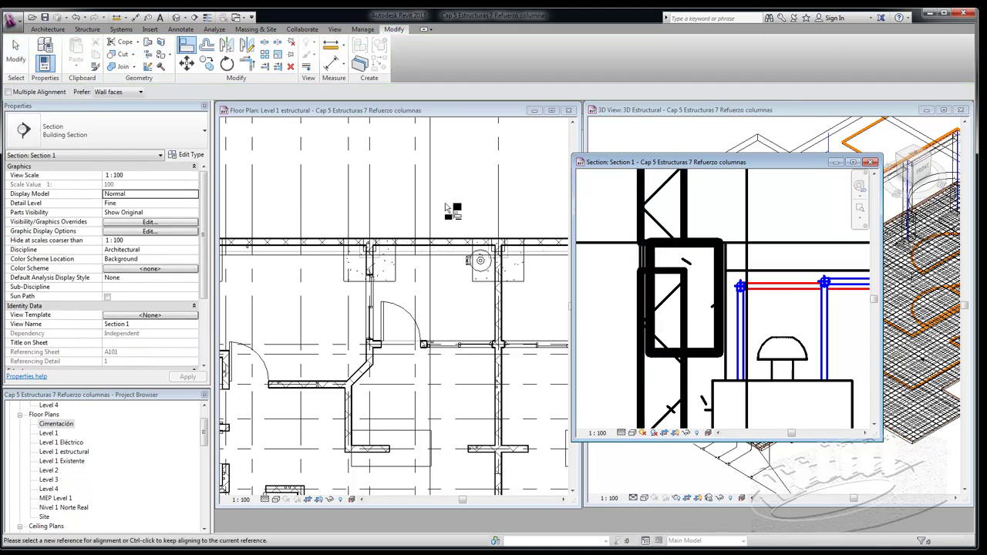
Step: Switch to the floor plan and zoom in for another alignment
{"action": "left_click", "coordinate": [449, 213]}
{"action": "scroll", "coordinate": [448, 211], "scroll_direction": "up", "scroll_amount": 2}
{"action": "scroll", "coordinate": [447, 262], "scroll_direction": "up", "scroll_amount": 2}
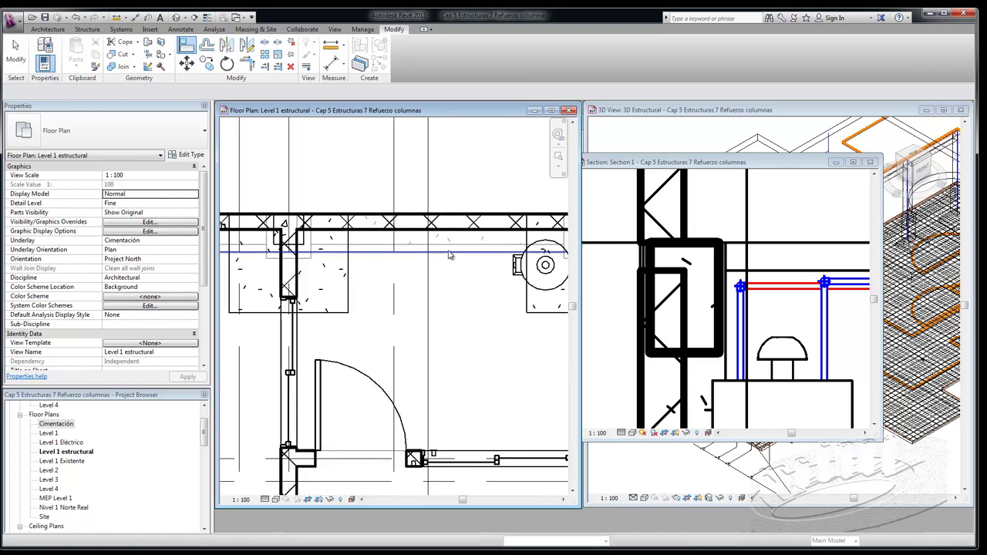
{"action": "scroll", "coordinate": [449, 277], "scroll_direction": "up", "scroll_amount": 3}
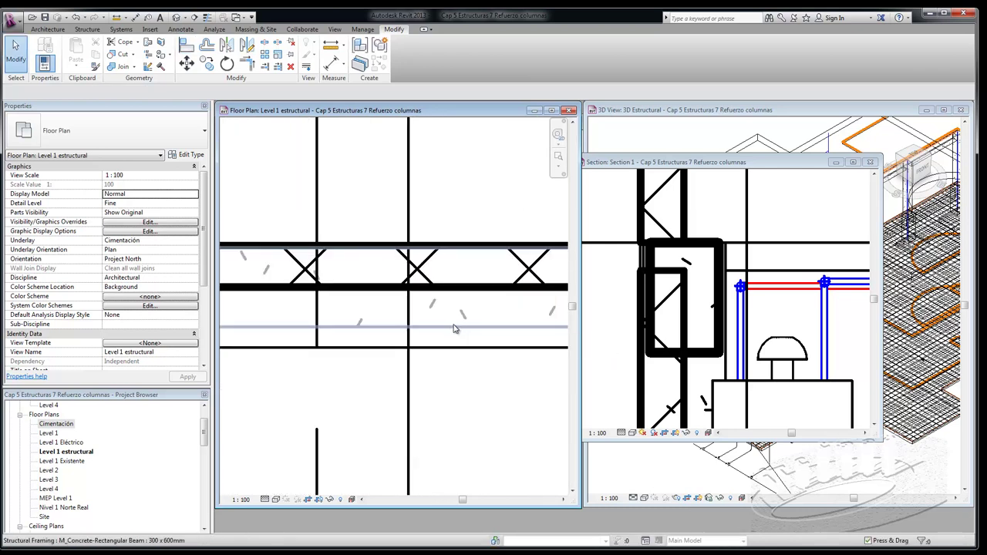
{"action": "left_click", "coordinate": [186, 45]}
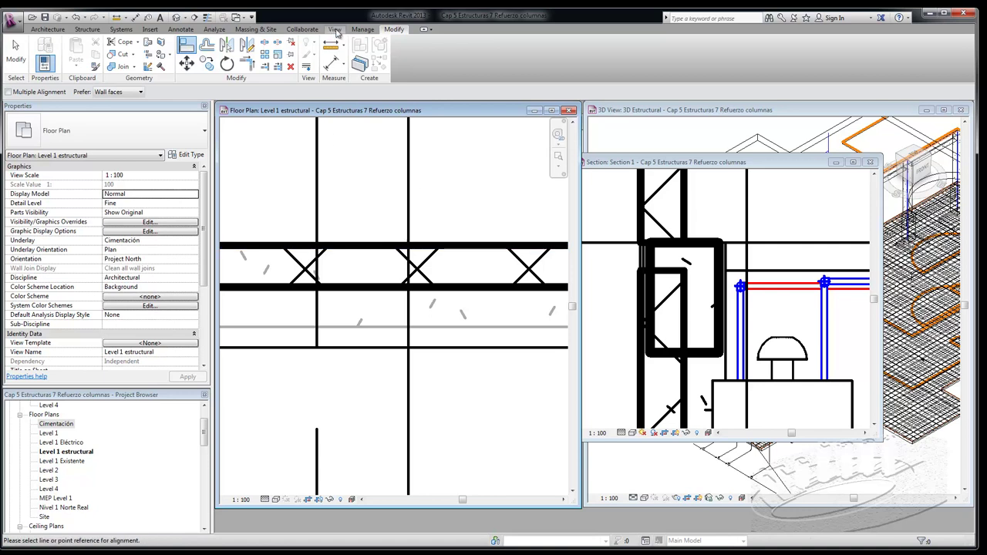
Step: Turn on thin lines and open the Level 2 floor plan
{"action": "left_click", "coordinate": [333, 30]}
{"action": "left_click", "coordinate": [126, 54]}
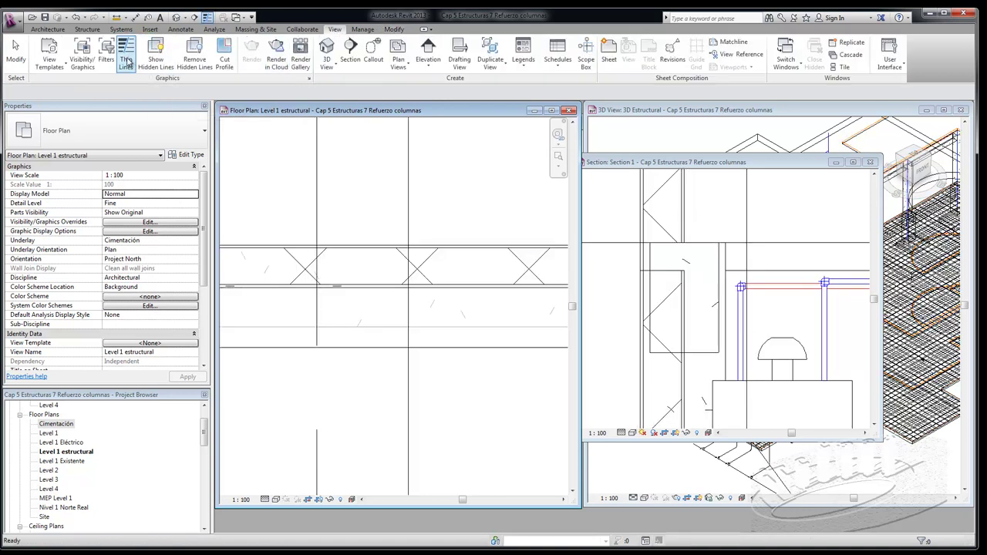
{"action": "left_click", "coordinate": [50, 472]}
{"action": "double_click", "coordinate": [50, 472]}
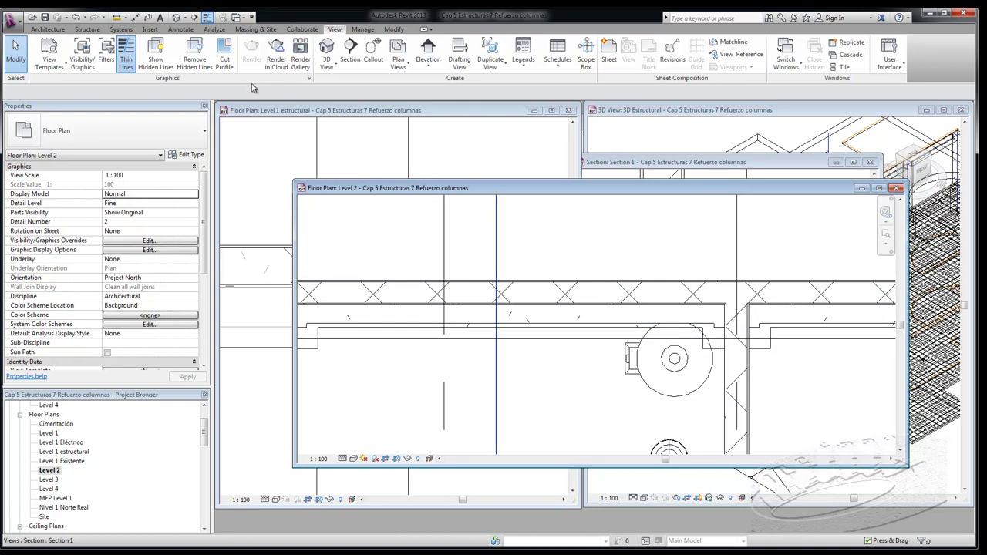
Step: Switch the plan to wireframe and pick the wall edge as the Align reference
{"action": "left_click", "coordinate": [539, 286]}
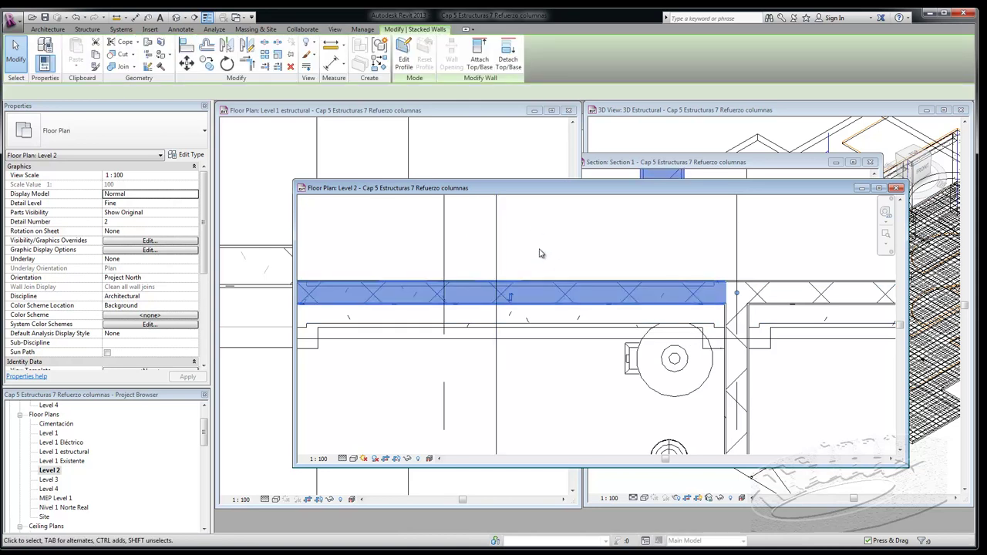
{"action": "left_click", "coordinate": [186, 44]}
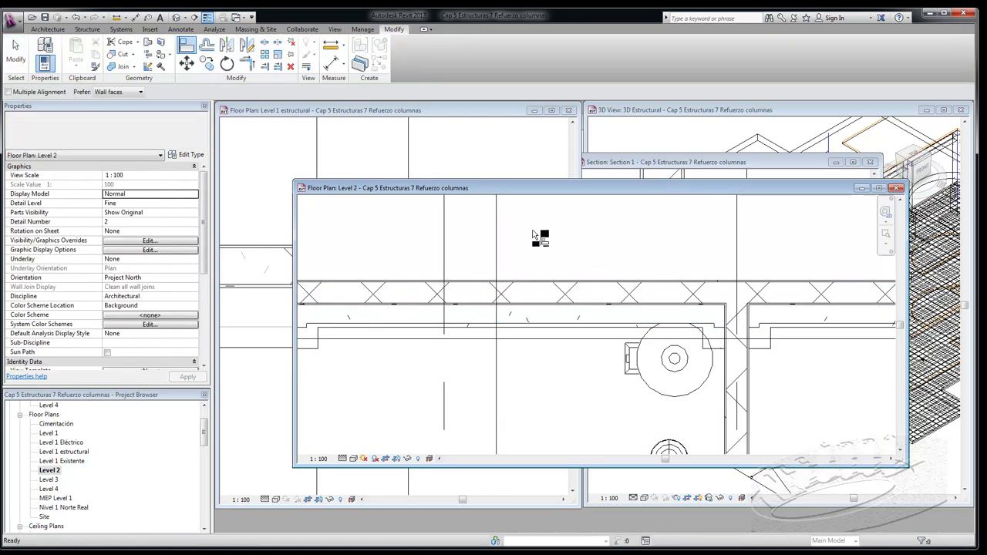
{"action": "left_click", "coordinate": [536, 282]}
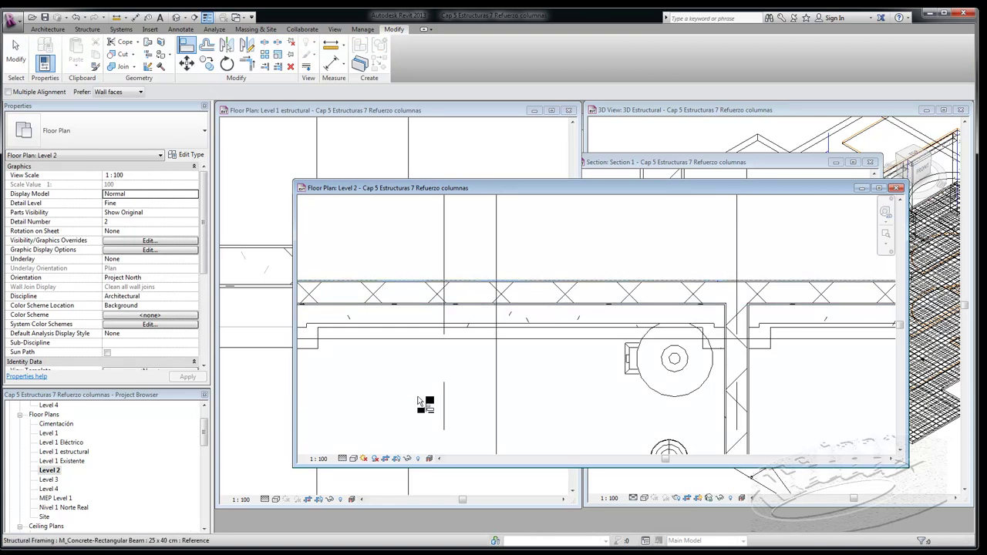
{"action": "left_click", "coordinate": [354, 458]}
{"action": "left_click", "coordinate": [371, 397]}
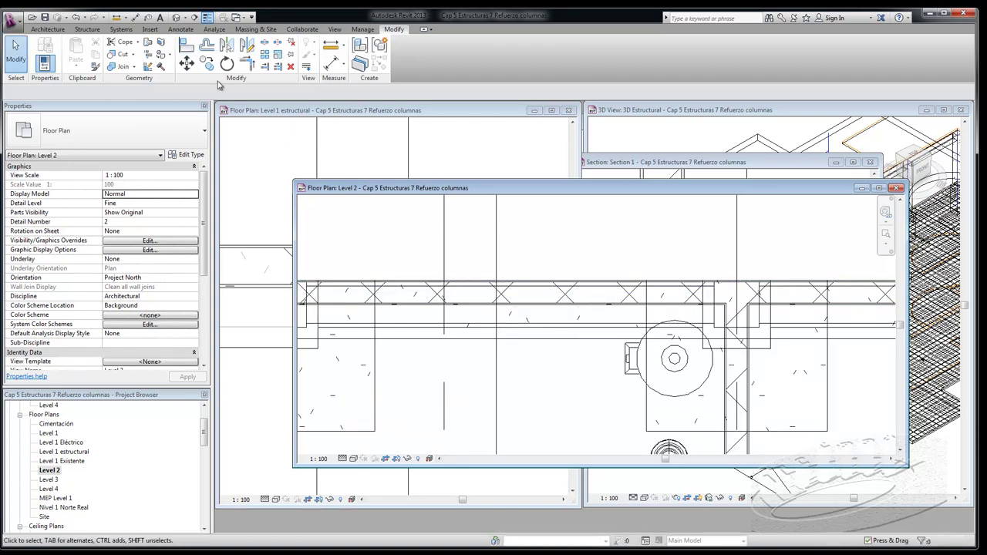
{"action": "key", "text": "a"}
{"action": "key", "text": "l"}
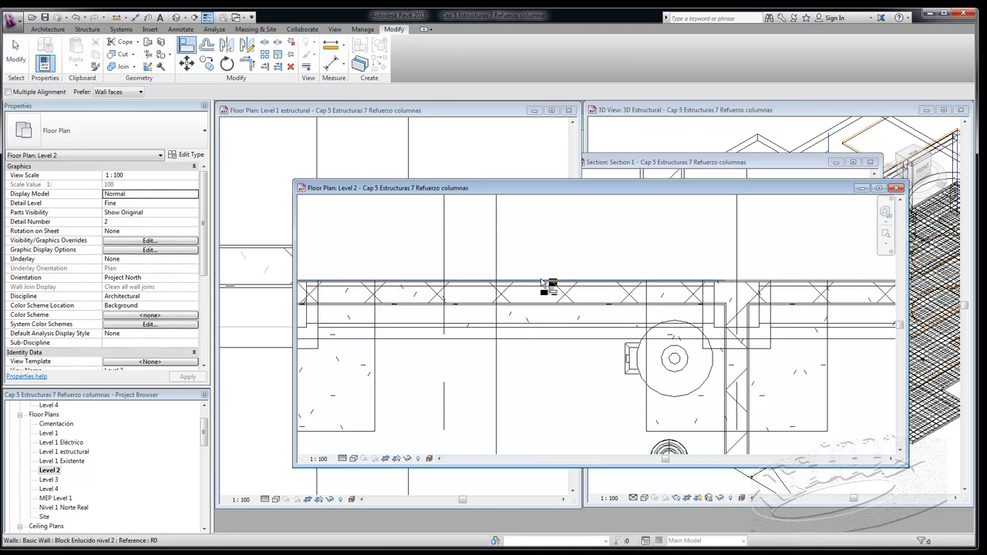
{"action": "left_click", "coordinate": [542, 283]}
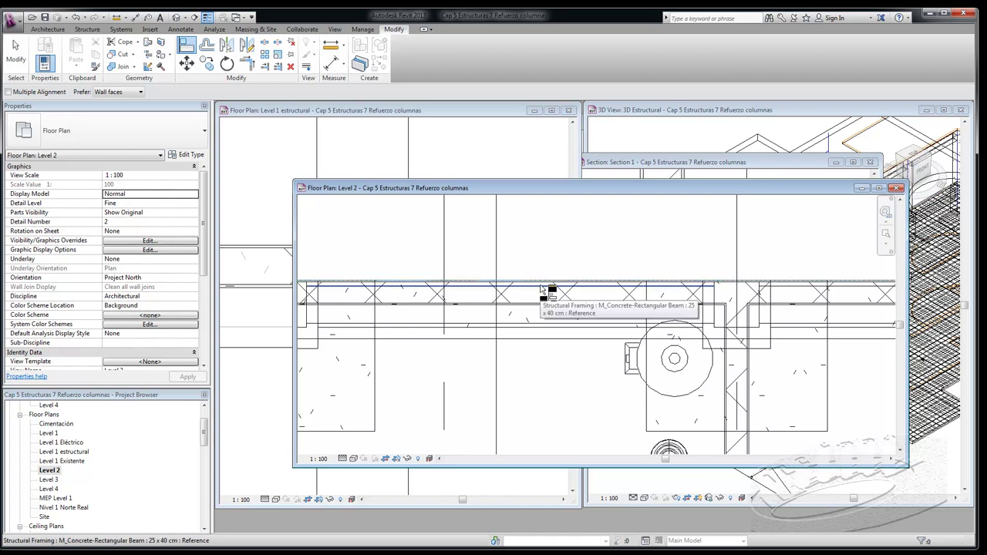
Step: Align the beam's edge to the wall edge in the Level 2 plan
{"action": "left_click", "coordinate": [543, 290]}
{"action": "scroll", "coordinate": [560, 259], "scroll_direction": "down", "scroll_amount": 1}
{"action": "scroll", "coordinate": [559, 255], "scroll_direction": "down", "scroll_amount": 1}
{"action": "scroll", "coordinate": [560, 254], "scroll_direction": "up", "scroll_amount": 2}
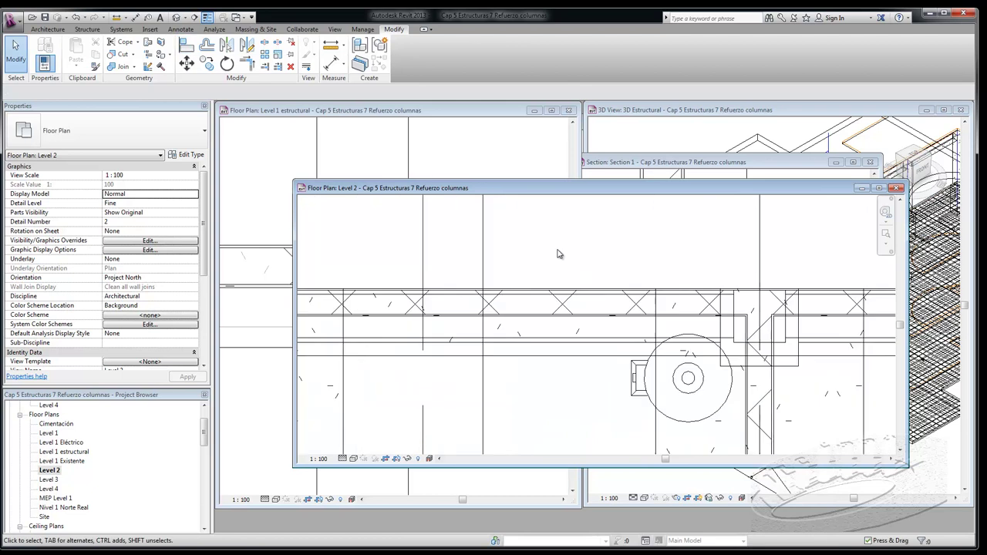
Step: Move the beam upward and pick the wall line as a new alignment reference
{"action": "left_click", "coordinate": [609, 297]}
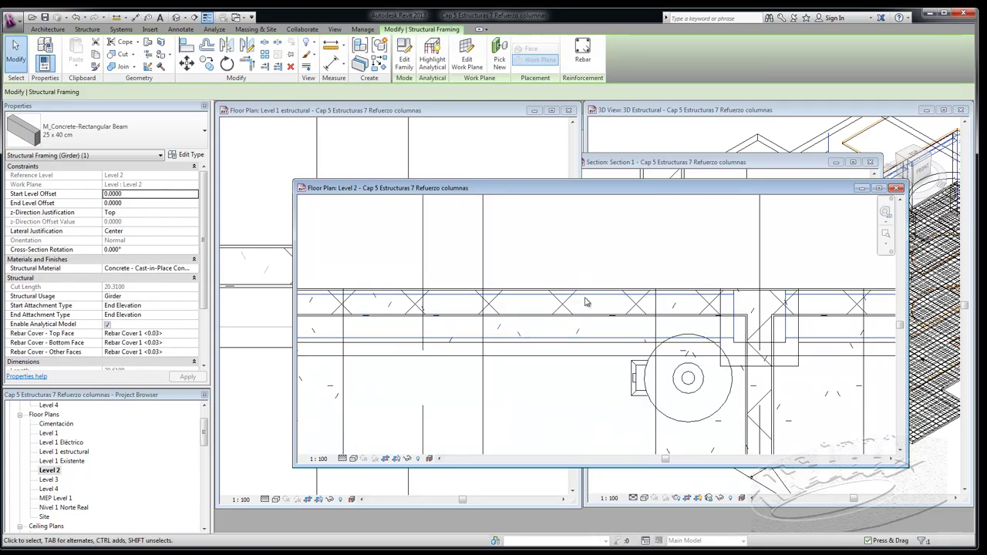
{"action": "mouse_move", "coordinate": [591, 292]}
{"action": "left_mouse_down"}
{"action": "mouse_move", "coordinate": [593, 239]}
{"action": "mouse_move", "coordinate": [604, 272]}
{"action": "mouse_move", "coordinate": [620, 227]}
{"action": "left_mouse_up"}
{"action": "left_click", "coordinate": [609, 244]}
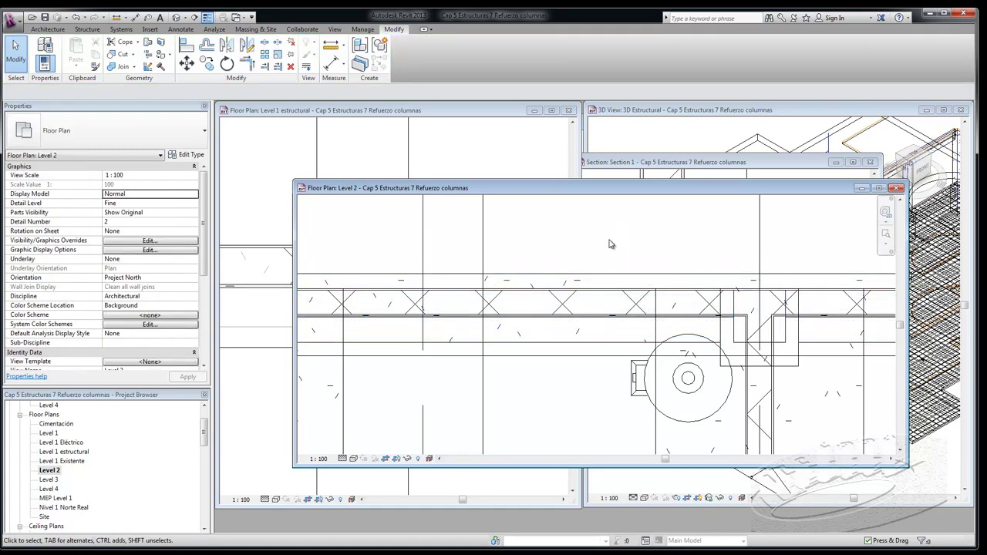
{"action": "left_click", "coordinate": [186, 45]}
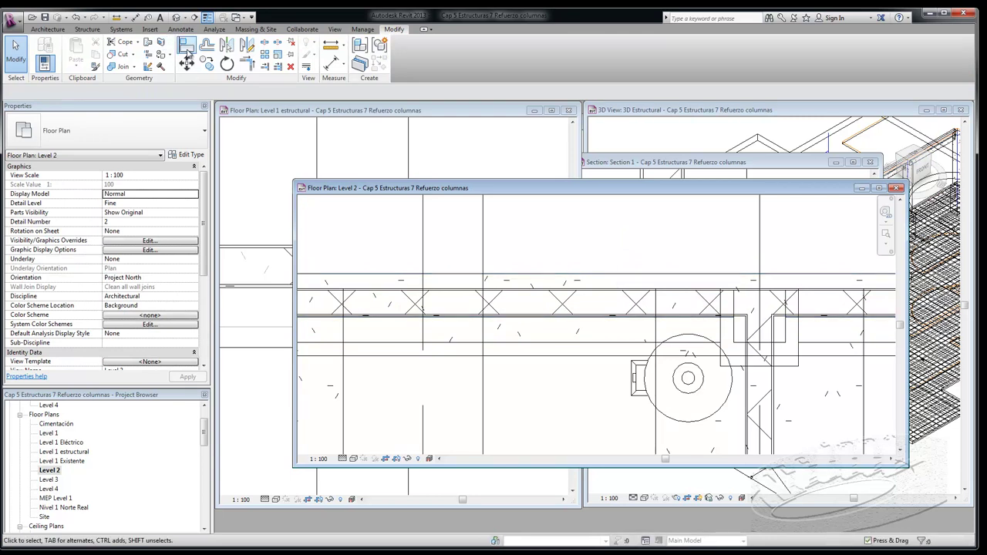
{"action": "left_click", "coordinate": [544, 290]}
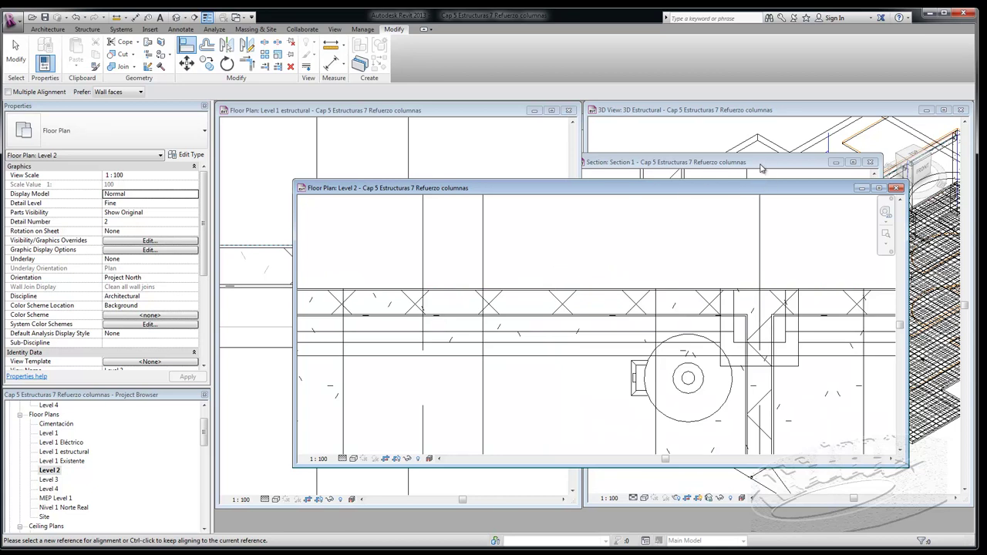
Step: Close the Level 2 plan, return to Section 1, exit Align, and select the beam
{"action": "left_click", "coordinate": [896, 189]}
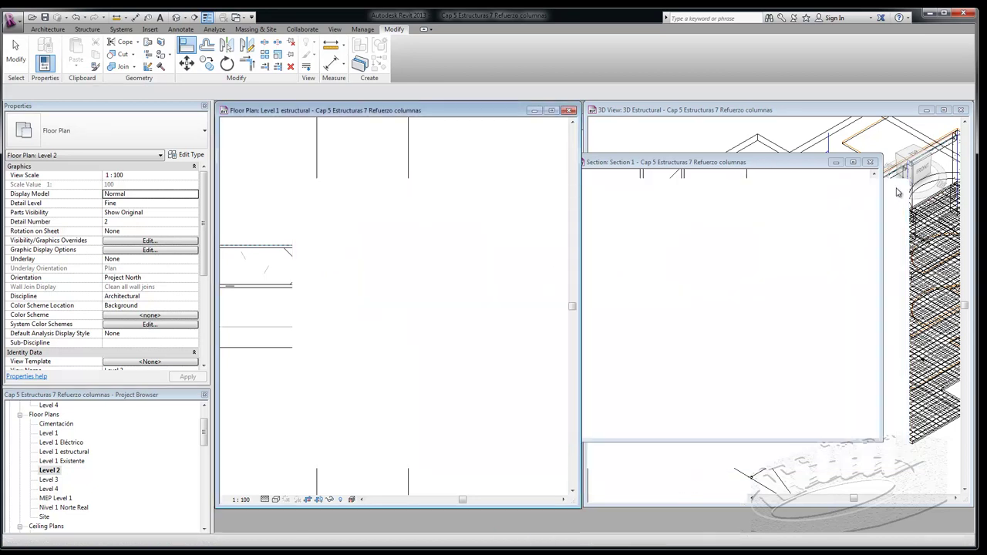
{"action": "left_click", "coordinate": [601, 366]}
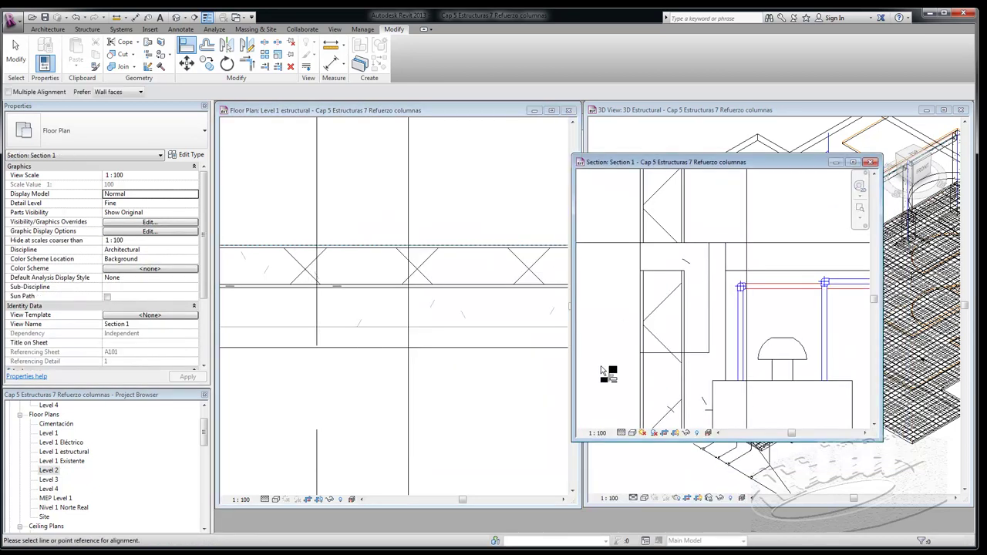
{"action": "scroll", "coordinate": [602, 367], "scroll_direction": "down", "scroll_amount": 1}
{"action": "scroll", "coordinate": [617, 363], "scroll_direction": "down", "scroll_amount": 1}
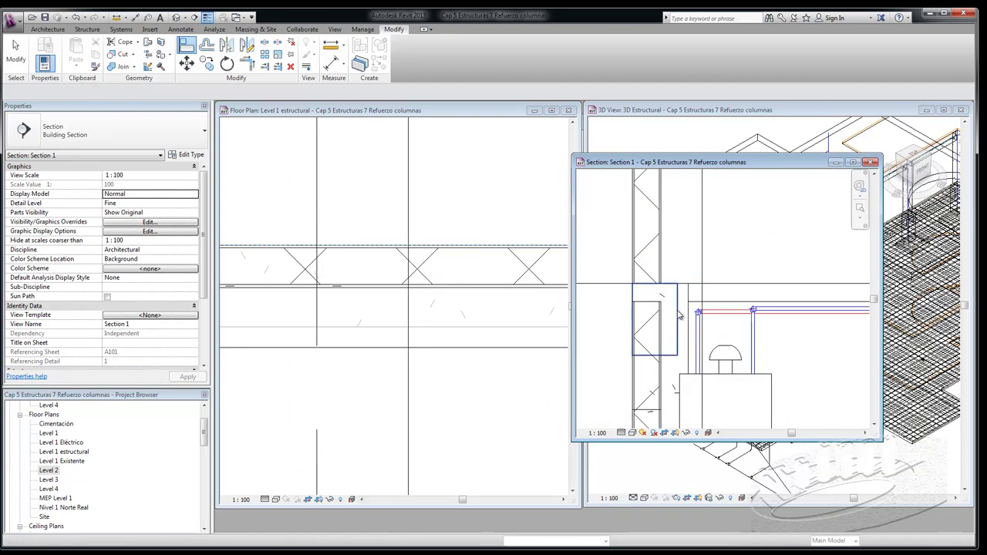
{"action": "key", "text": "Escape"}
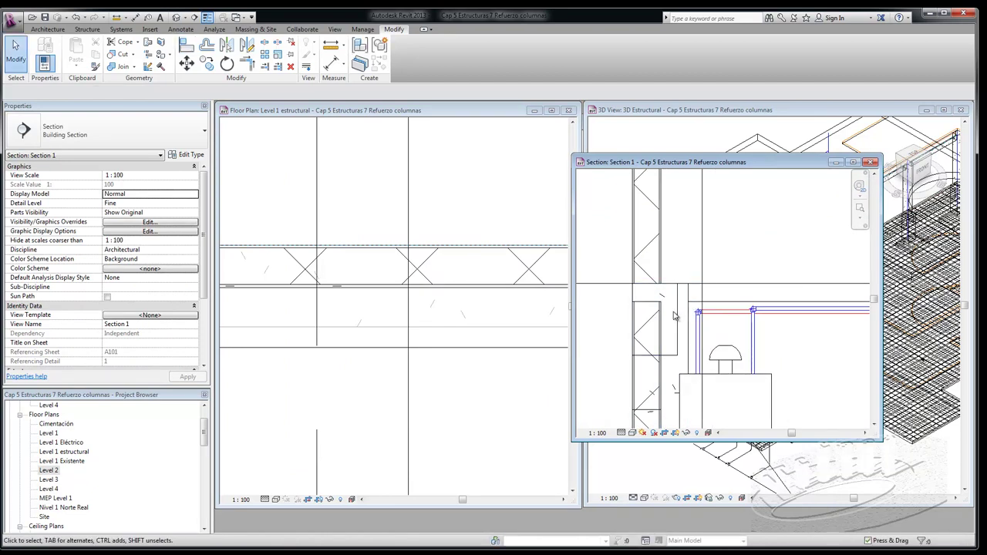
{"action": "left_click", "coordinate": [676, 315]}
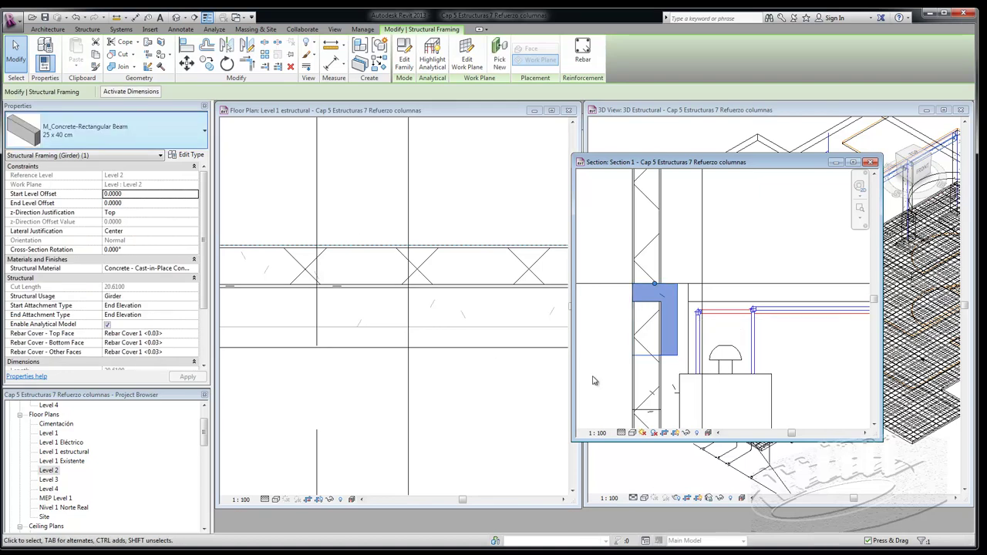
Step: Give the stacked wall a Top Offset of -0.4000 and detach its missed targets
{"action": "key", "text": "Escape"}
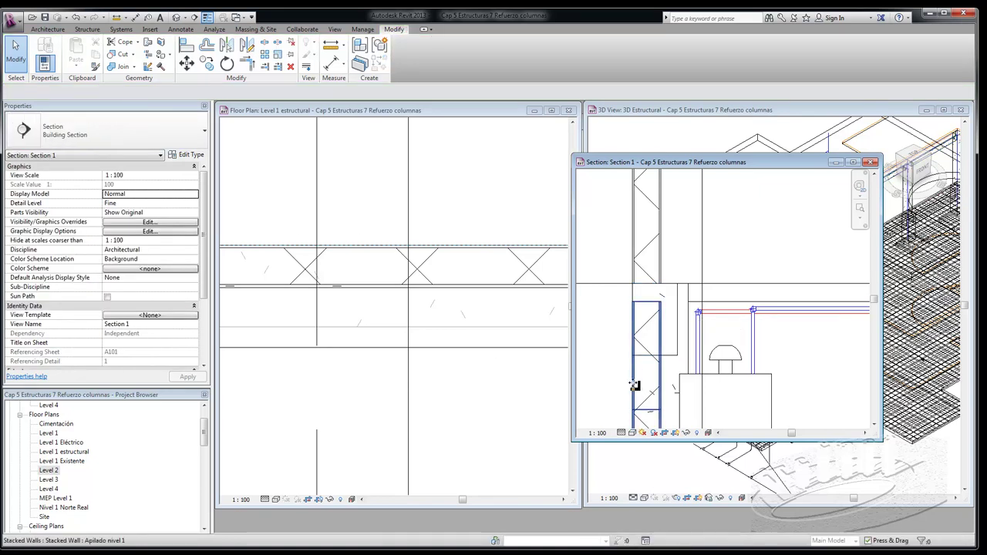
{"action": "left_click", "coordinate": [634, 386]}
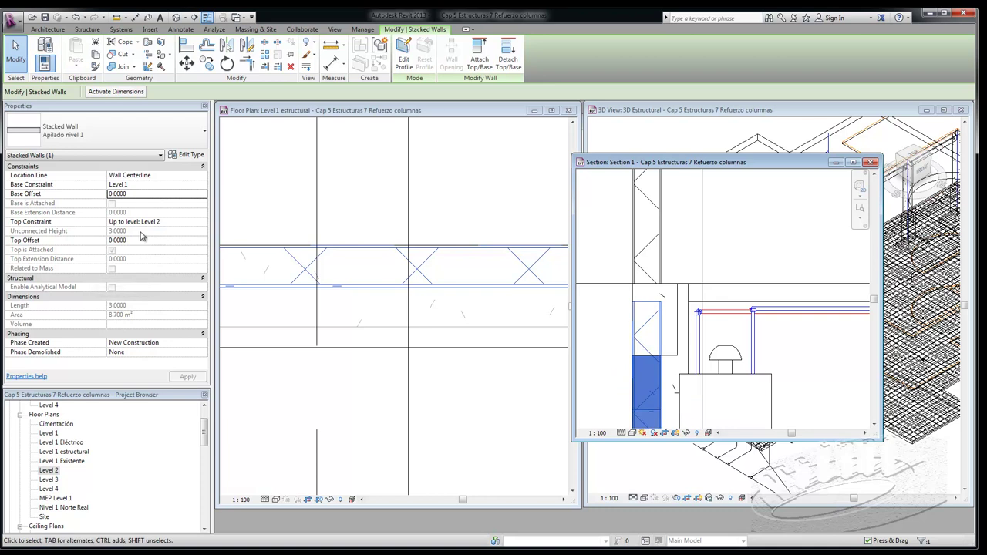
{"action": "left_click", "coordinate": [141, 236]}
{"action": "left_click", "coordinate": [128, 241]}
{"action": "key", "text": "BackSpace"}
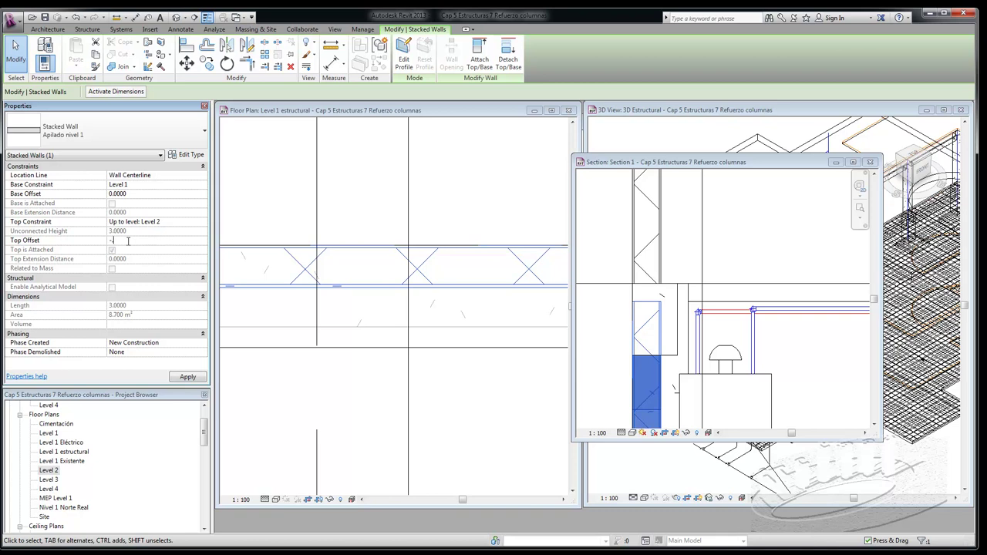
{"action": "type", "text": "0.4000"}
{"action": "key", "text": "Return"}
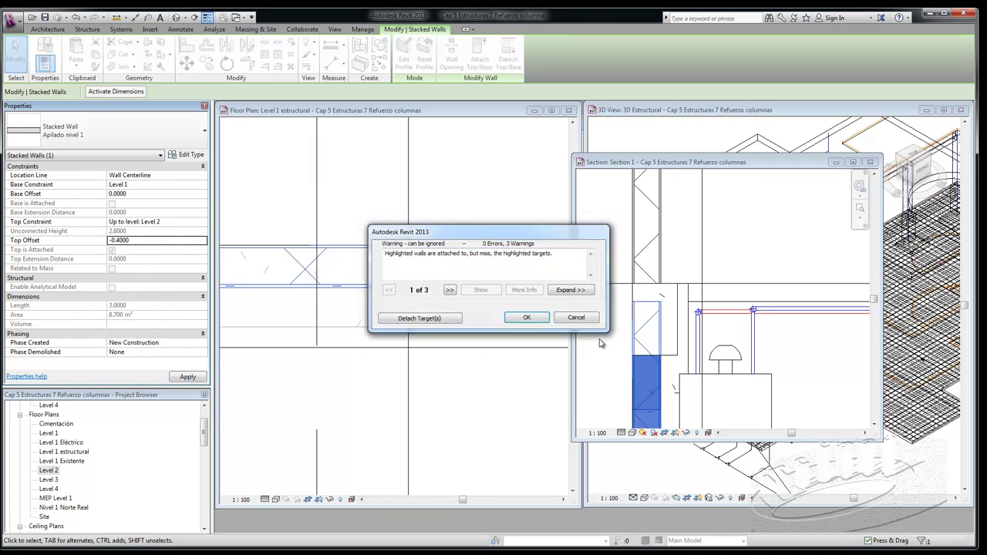
{"action": "left_click", "coordinate": [421, 318]}
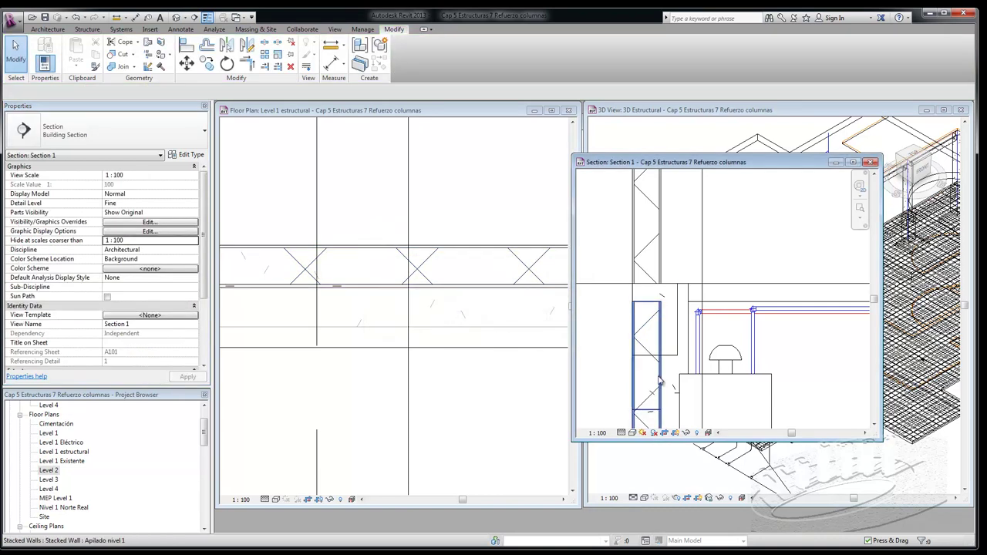
Step: Set Section 1 to the Shaded visual style
{"action": "left_click", "coordinate": [631, 433]}
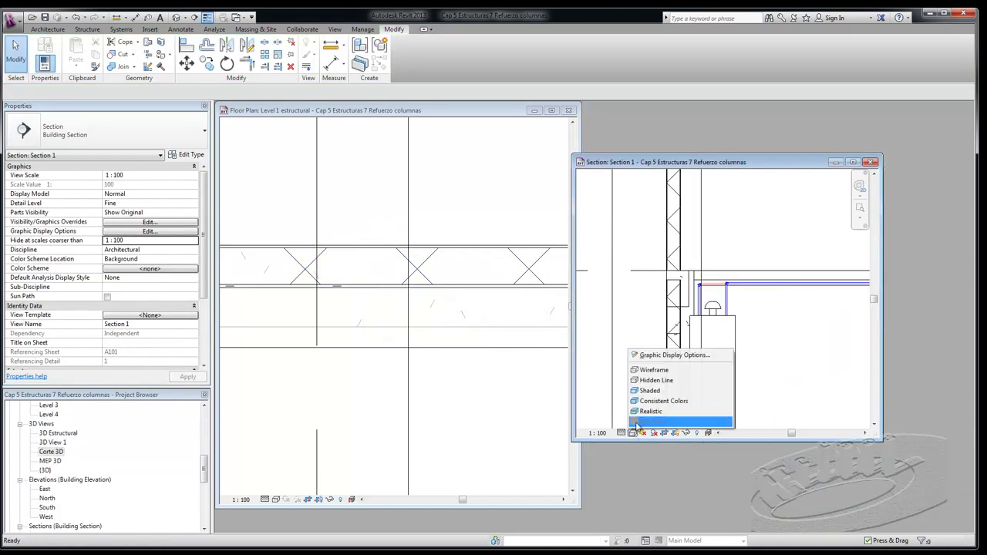
{"action": "left_click", "coordinate": [647, 392]}
{"action": "scroll", "coordinate": [673, 307], "scroll_direction": "up", "scroll_amount": 1}
{"action": "scroll", "coordinate": [673, 307], "scroll_direction": "up", "scroll_amount": 2}
Step: Detach the stacked wall's top from the element above, then select the beam
{"action": "left_click", "coordinate": [677, 340]}
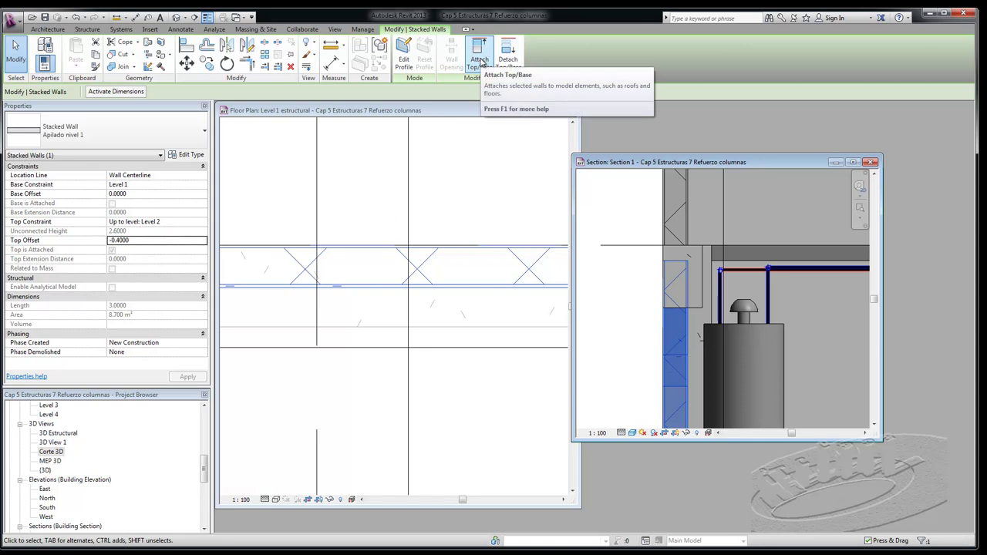
{"action": "left_click", "coordinate": [511, 57]}
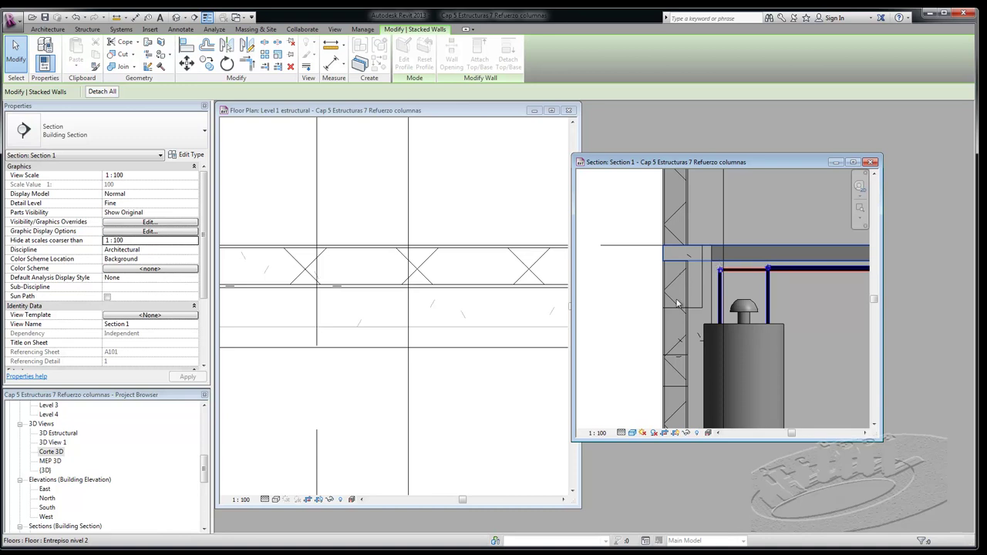
{"action": "key", "text": "Escape"}
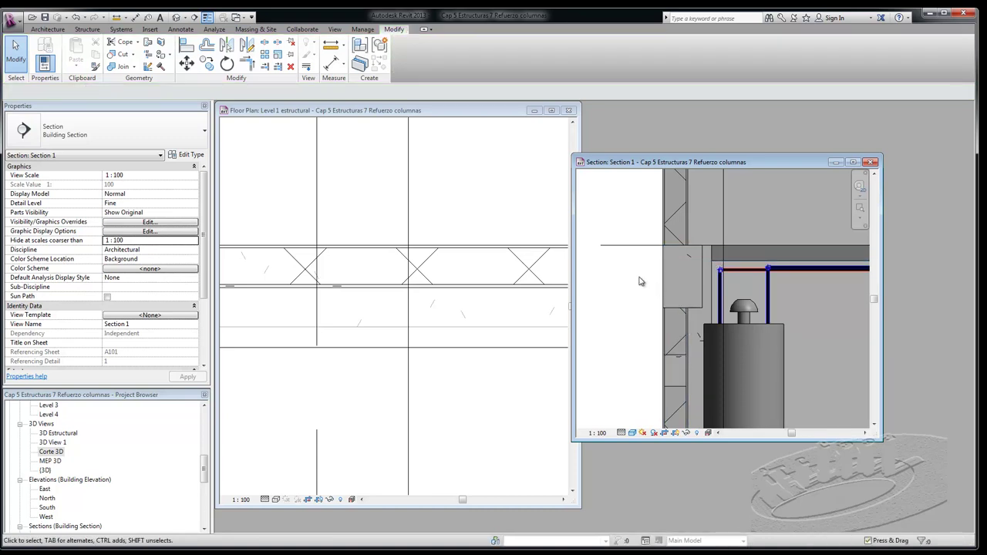
{"action": "left_click", "coordinate": [681, 324]}
{"action": "scroll", "coordinate": [687, 247], "scroll_direction": "down", "scroll_amount": 2}
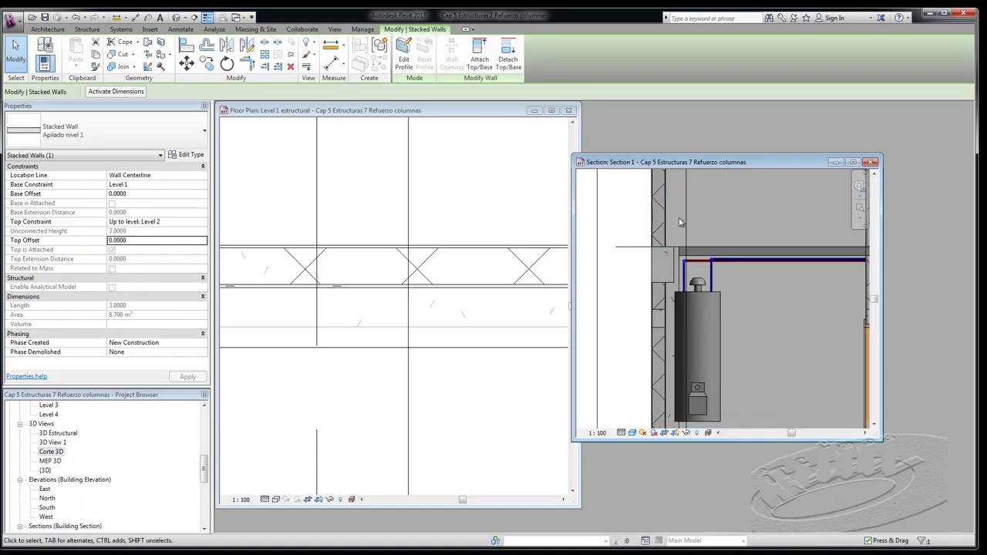
{"action": "scroll", "coordinate": [691, 213], "scroll_direction": "down", "scroll_amount": 2}
{"action": "scroll", "coordinate": [691, 213], "scroll_direction": "up", "scroll_amount": 1}
{"action": "scroll", "coordinate": [679, 247], "scroll_direction": "up", "scroll_amount": 1}
{"action": "scroll", "coordinate": [668, 278], "scroll_direction": "up", "scroll_amount": 2}
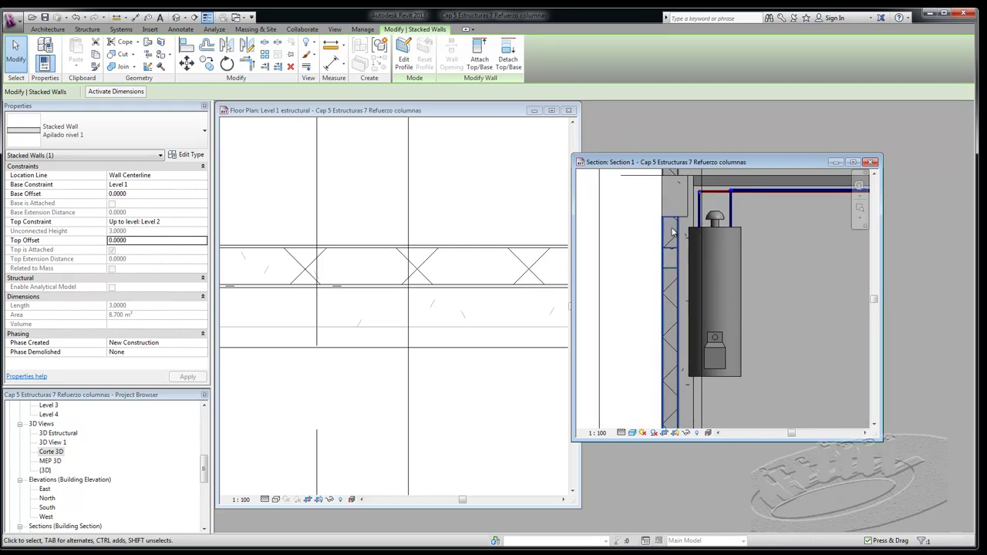
{"action": "scroll", "coordinate": [626, 288], "scroll_direction": "down", "scroll_amount": 1}
{"action": "scroll", "coordinate": [629, 304], "scroll_direction": "down", "scroll_amount": 1}
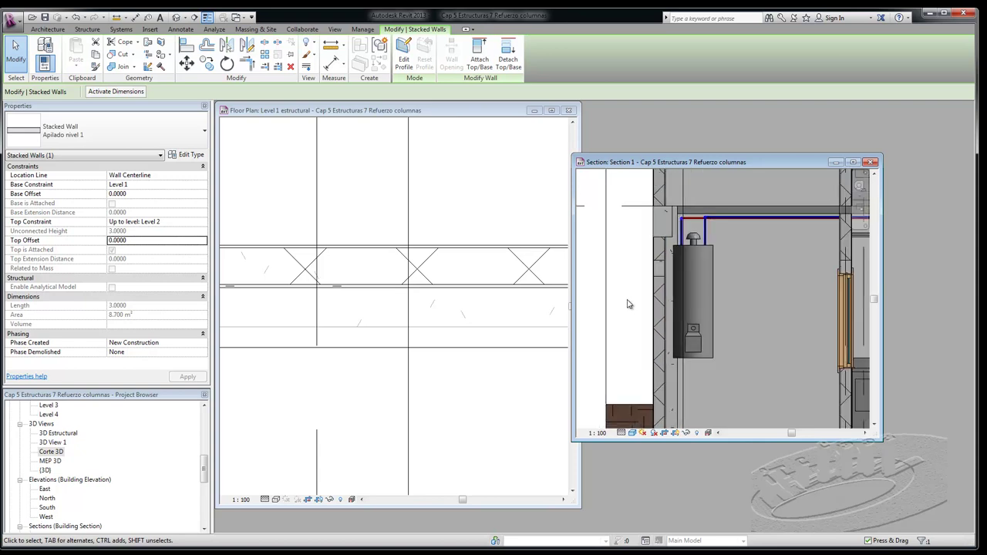
{"action": "left_click", "coordinate": [670, 236]}
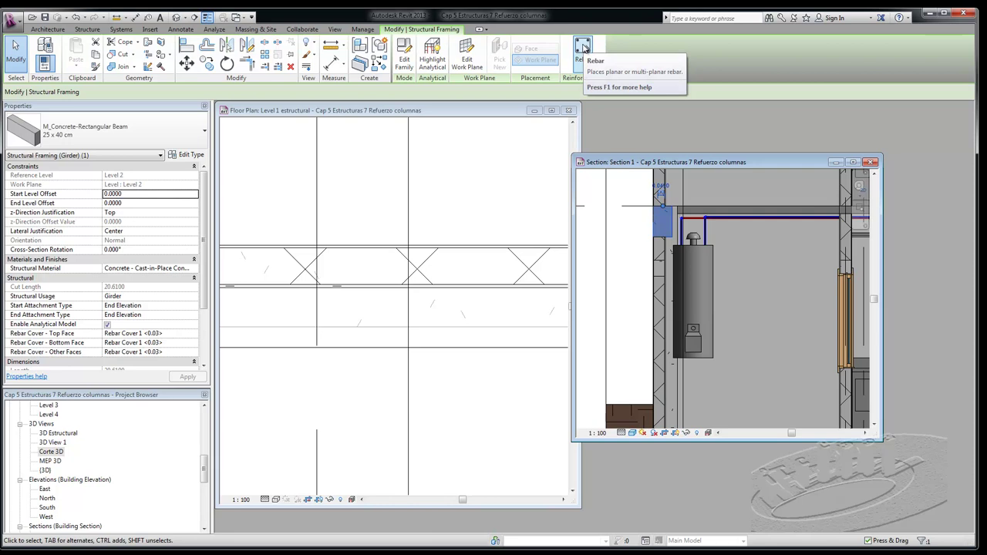
Step: Place an M_T1 stirrup in the beam section with Maximum Spacing 0.1200
{"action": "left_click", "coordinate": [583, 47]}
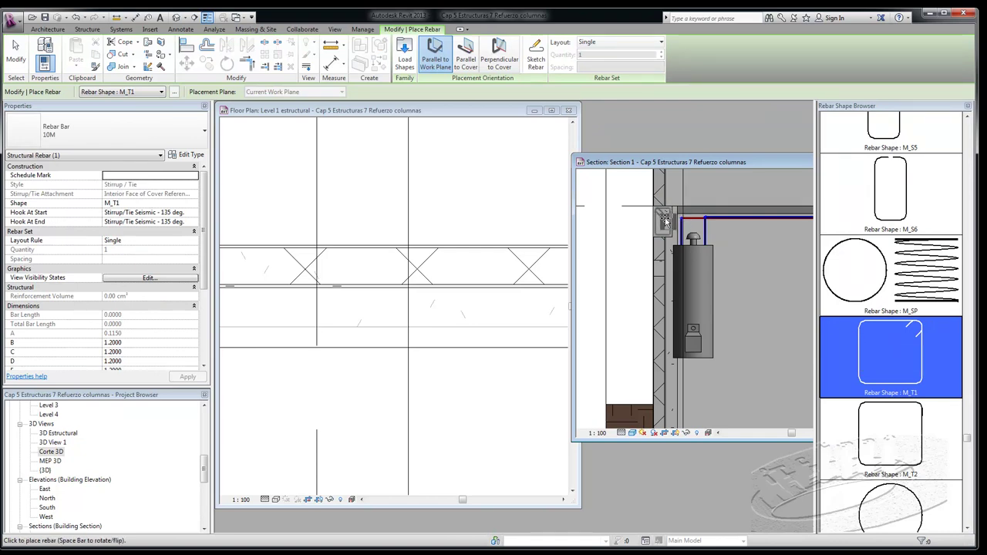
{"action": "scroll", "coordinate": [668, 214], "scroll_direction": "up", "scroll_amount": 2}
{"action": "scroll", "coordinate": [668, 214], "scroll_direction": "up", "scroll_amount": 2}
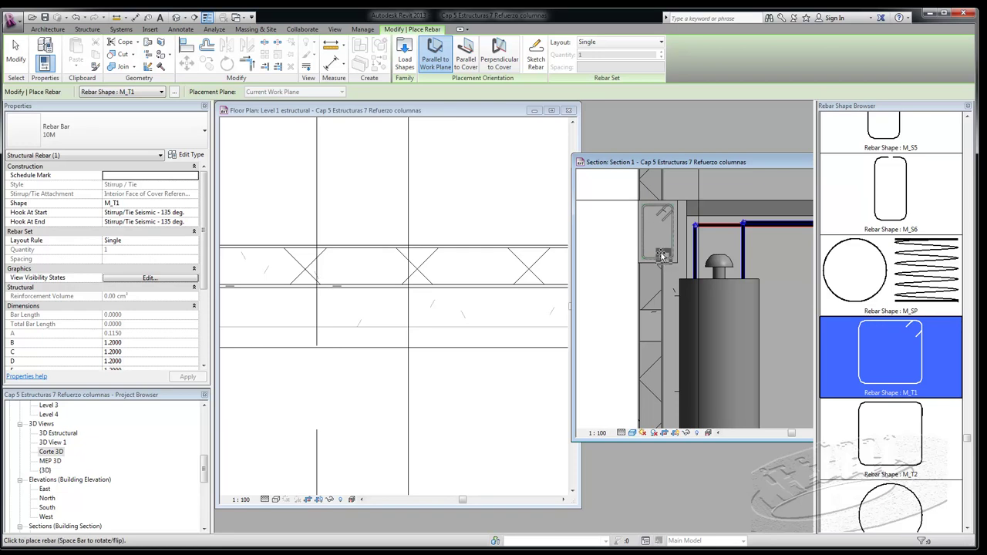
{"action": "left_click", "coordinate": [654, 246]}
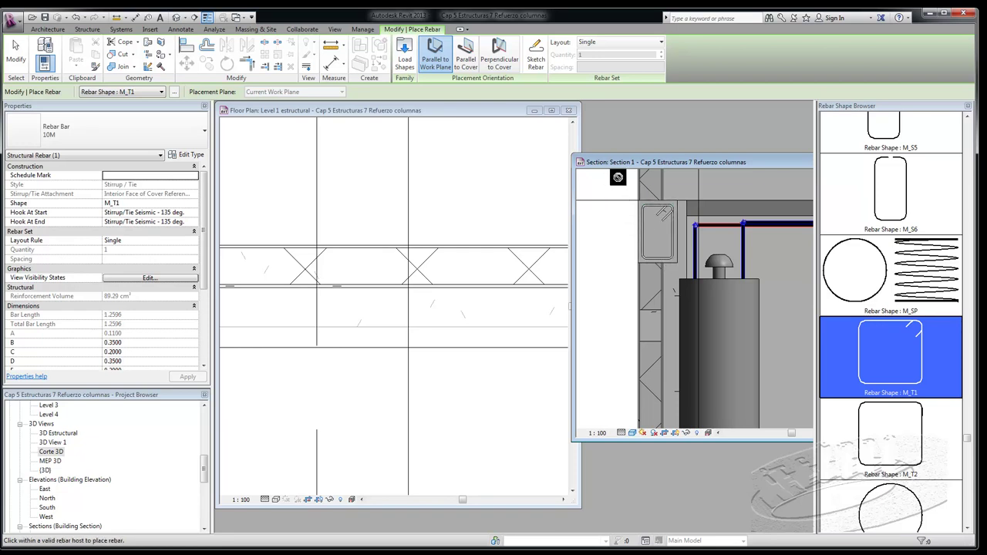
{"action": "left_click", "coordinate": [662, 42]}
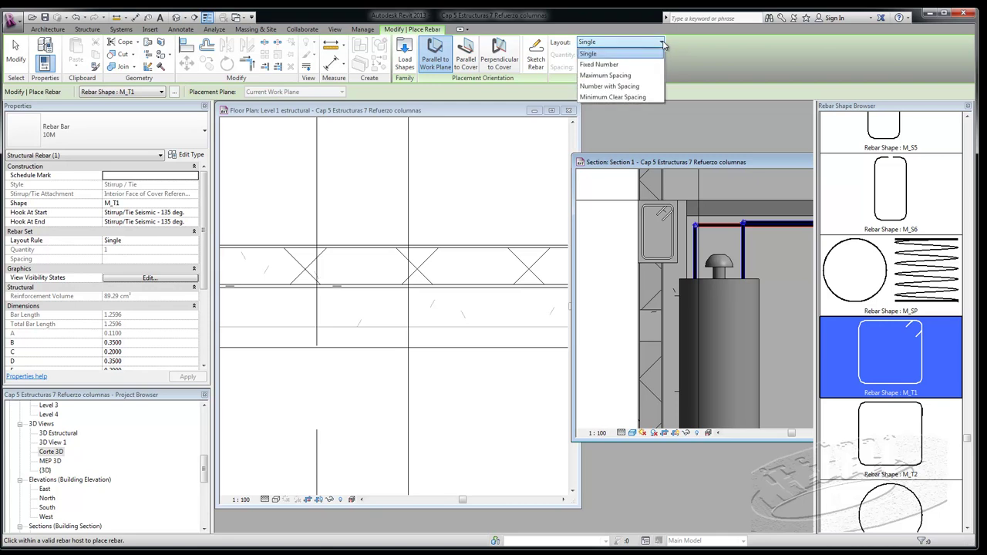
{"action": "left_click", "coordinate": [610, 75]}
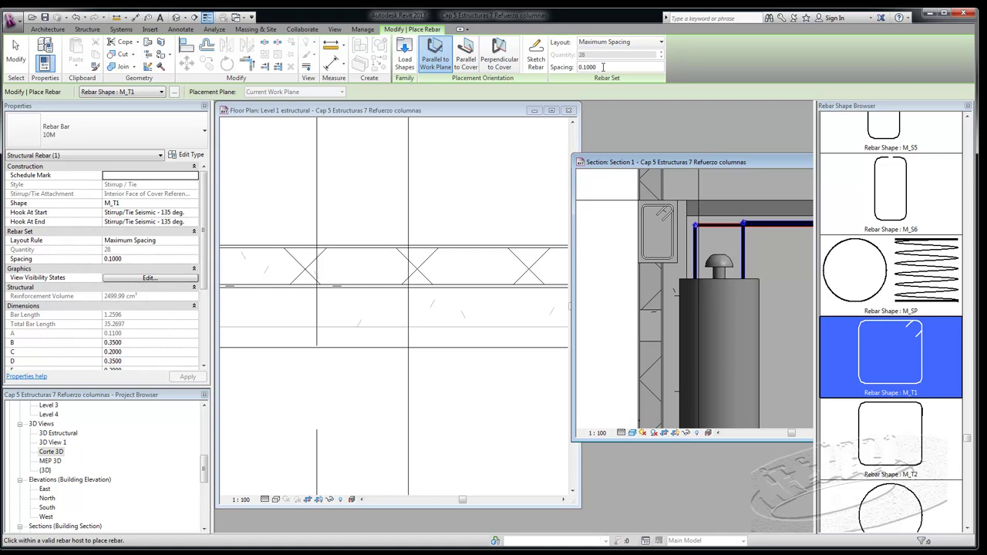
{"action": "double_click", "coordinate": [604, 67]}
{"action": "type", "text": "0.1200"}
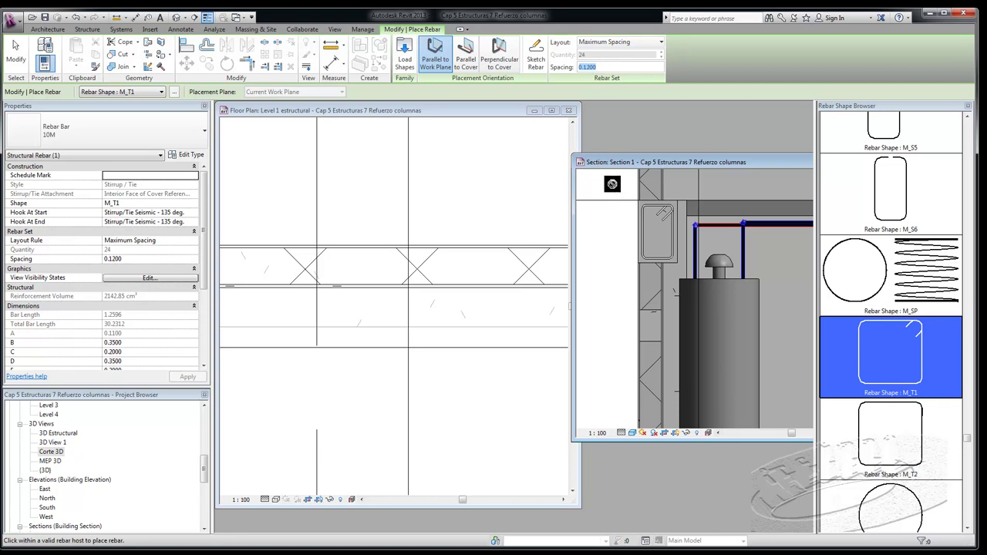
{"action": "key", "text": "Escape"}
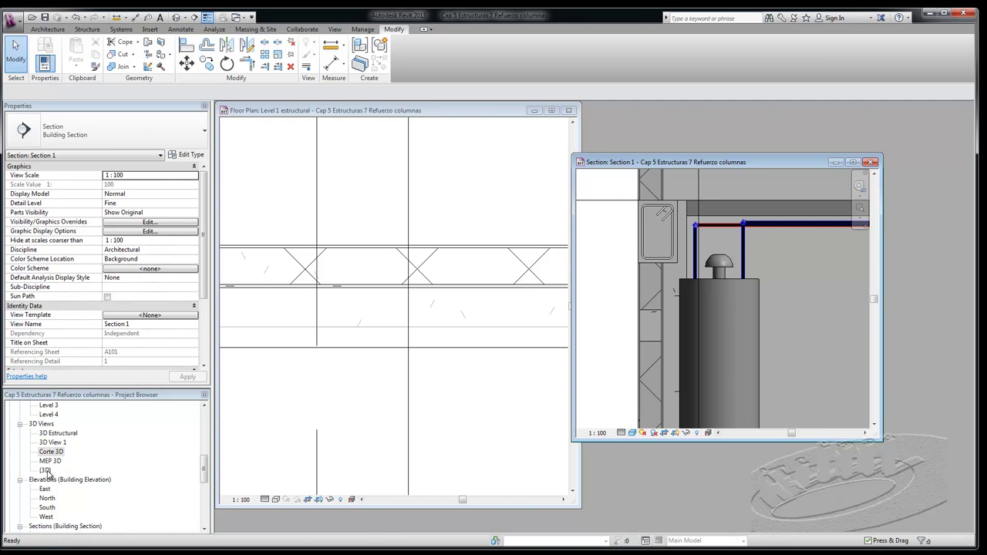
Step: Open the 3D Estructural view enlarged and zoomed onto the beam
{"action": "double_click", "coordinate": [58, 434]}
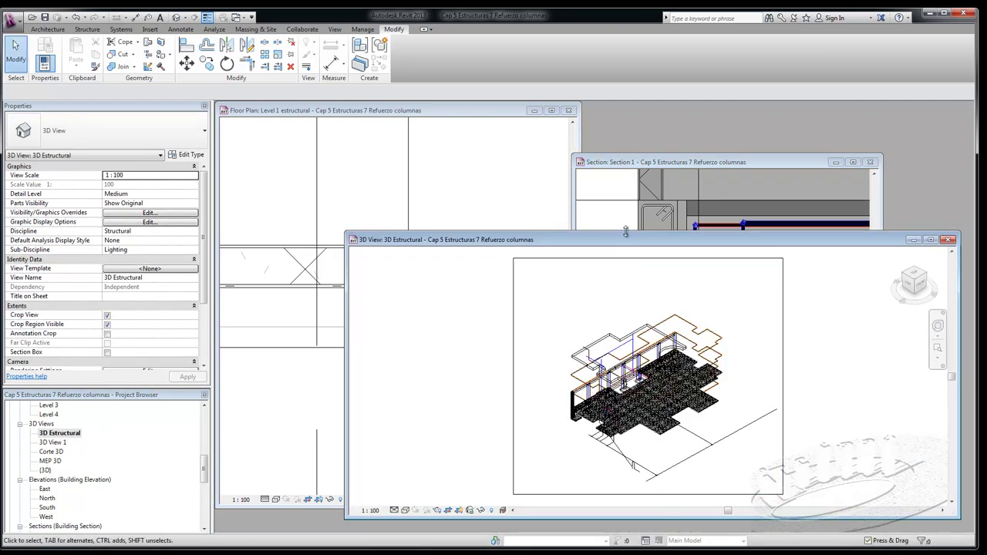
{"action": "left_click_drag", "start_coordinate": [625, 234], "coordinate": [626, 111]}
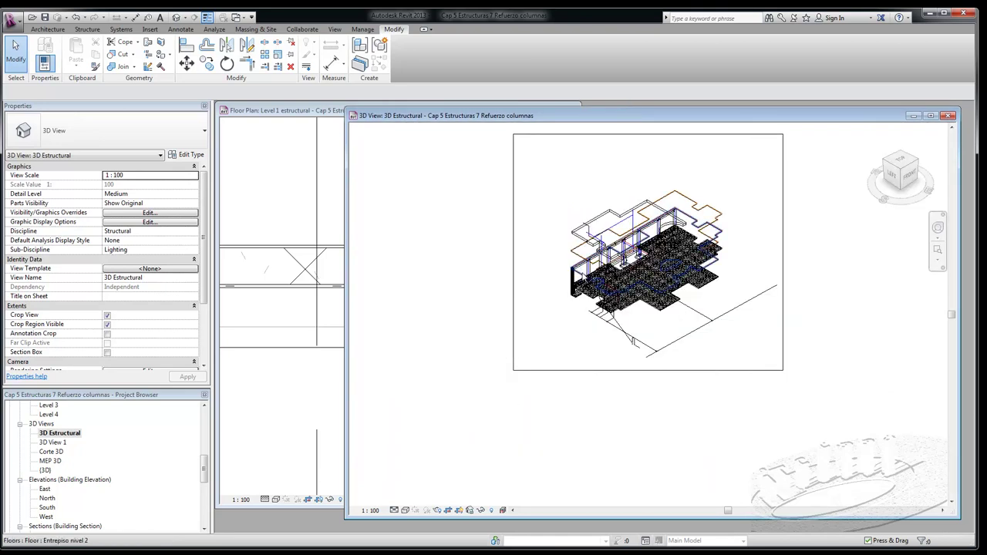
{"action": "scroll", "coordinate": [617, 249], "scroll_direction": "up", "scroll_amount": 3}
{"action": "scroll", "coordinate": [617, 249], "scroll_direction": "up", "scroll_amount": 2}
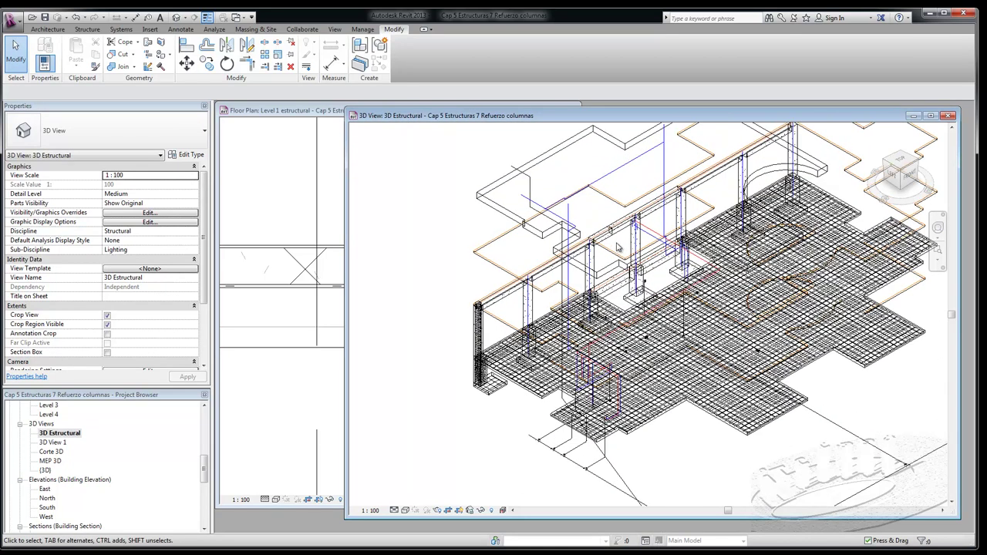
{"action": "scroll", "coordinate": [617, 249], "scroll_direction": "up", "scroll_amount": 2}
{"action": "scroll", "coordinate": [578, 175], "scroll_direction": "up", "scroll_amount": 2}
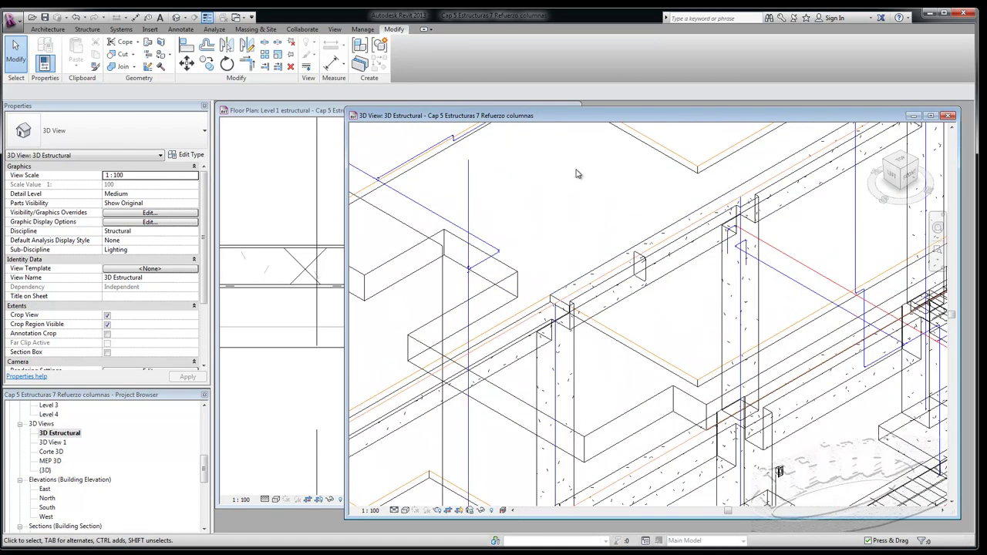
{"action": "scroll", "coordinate": [647, 275], "scroll_direction": "up", "scroll_amount": 2}
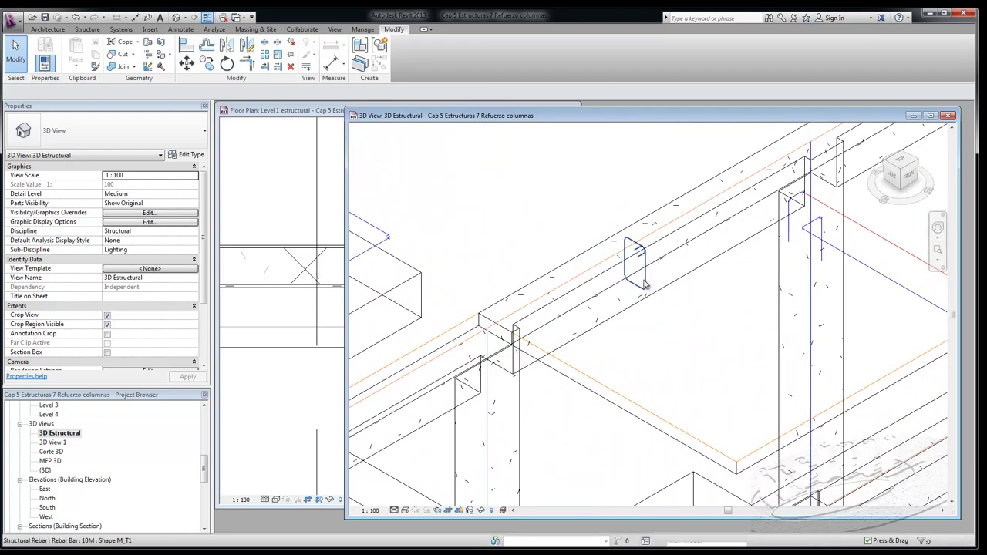
Step: Spread the stirrup into a set of 28 at Maximum Spacing 0.1000 and orbit to inspect it
{"action": "left_click", "coordinate": [645, 286]}
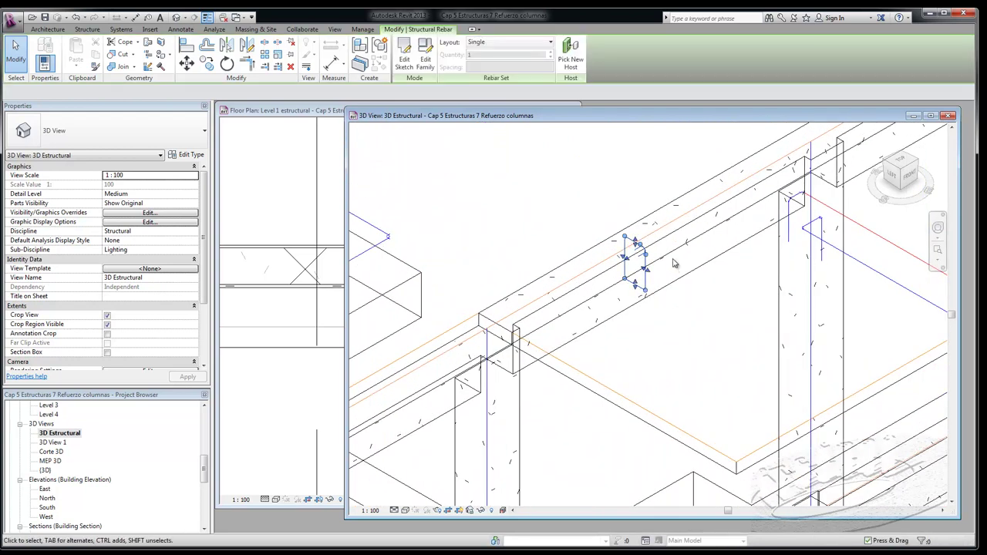
{"action": "left_click", "coordinate": [551, 43]}
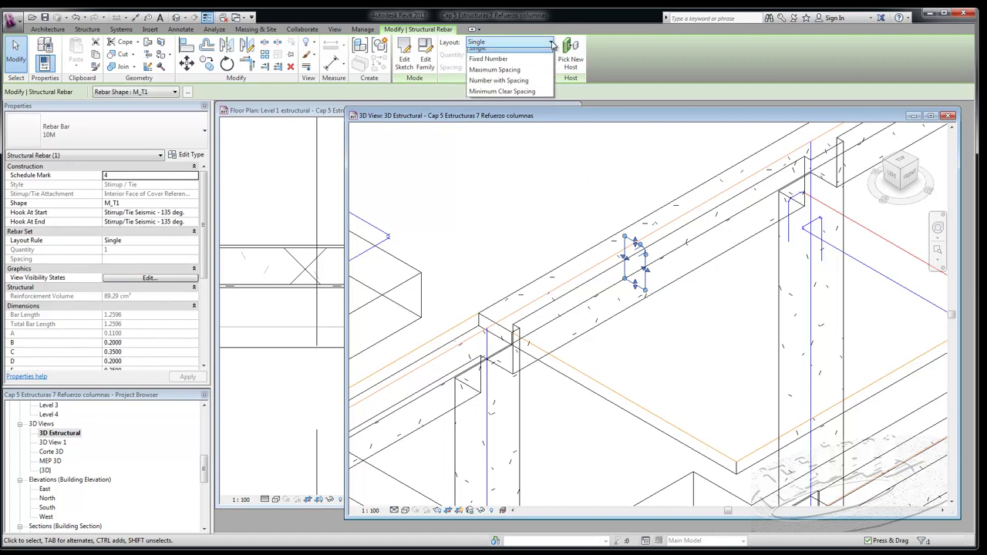
{"action": "left_click", "coordinate": [512, 75]}
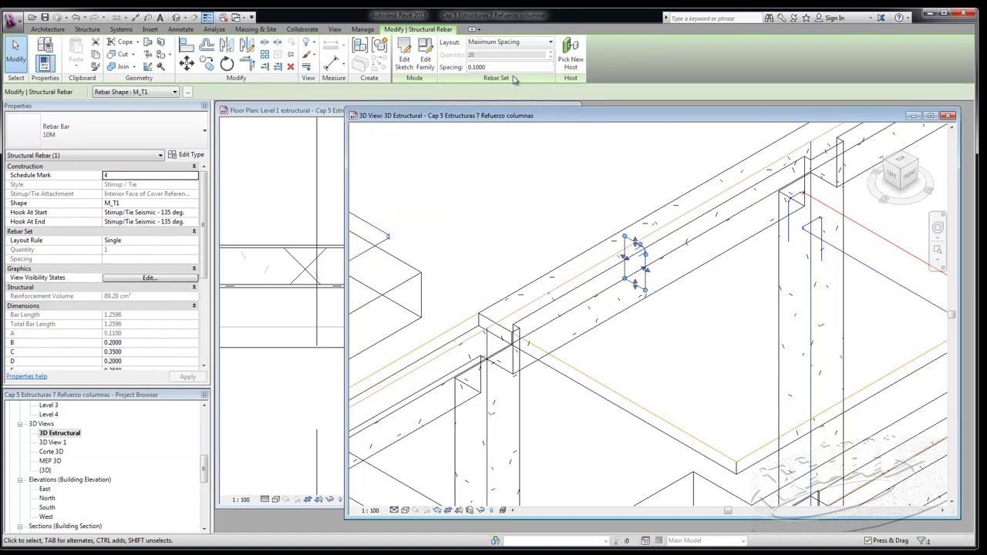
{"action": "left_click", "coordinate": [530, 154]}
{"action": "mouse_move", "coordinate": [547, 209]}
{"action": "middle_mouse_down", "text": "shift"}
{"action": "mouse_move", "coordinate": [706, 278]}
{"action": "mouse_move", "coordinate": [733, 177]}
{"action": "middle_mouse_up", "text": "shift"}
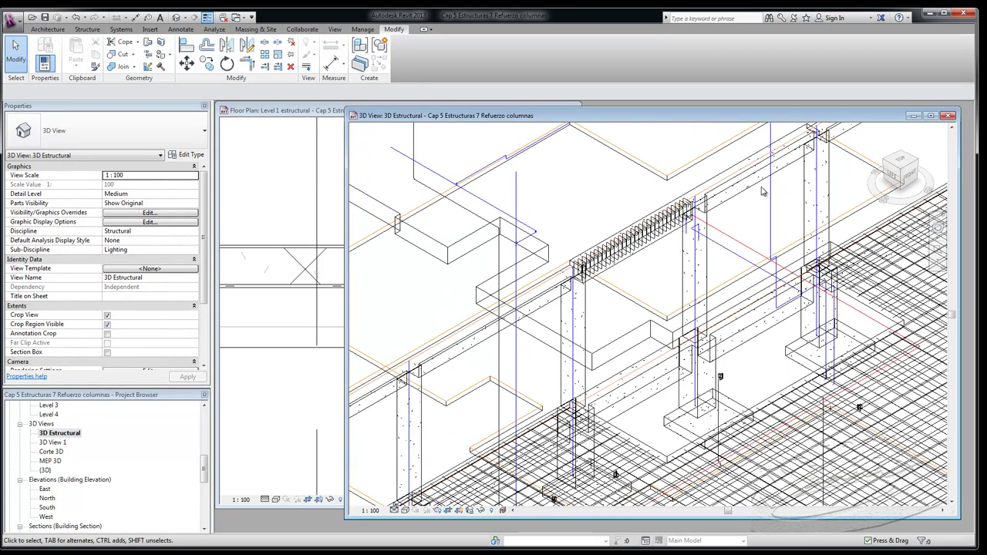
{"action": "scroll", "coordinate": [732, 177], "scroll_direction": "up", "scroll_amount": 2}
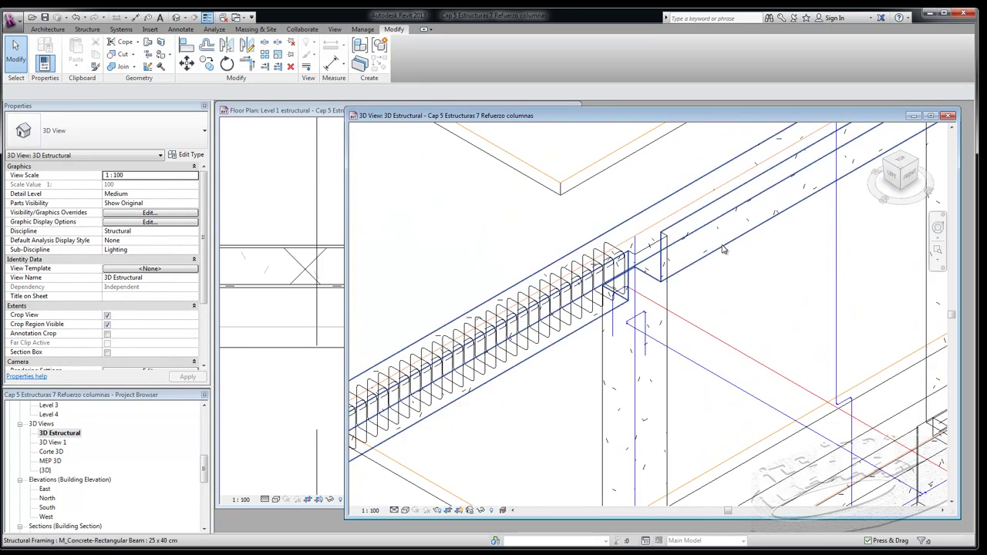
{"action": "scroll", "coordinate": [723, 249], "scroll_direction": "down", "scroll_amount": 2}
{"action": "scroll", "coordinate": [723, 248], "scroll_direction": "down", "scroll_amount": 2}
{"action": "scroll", "coordinate": [723, 248], "scroll_direction": "down", "scroll_amount": 2}
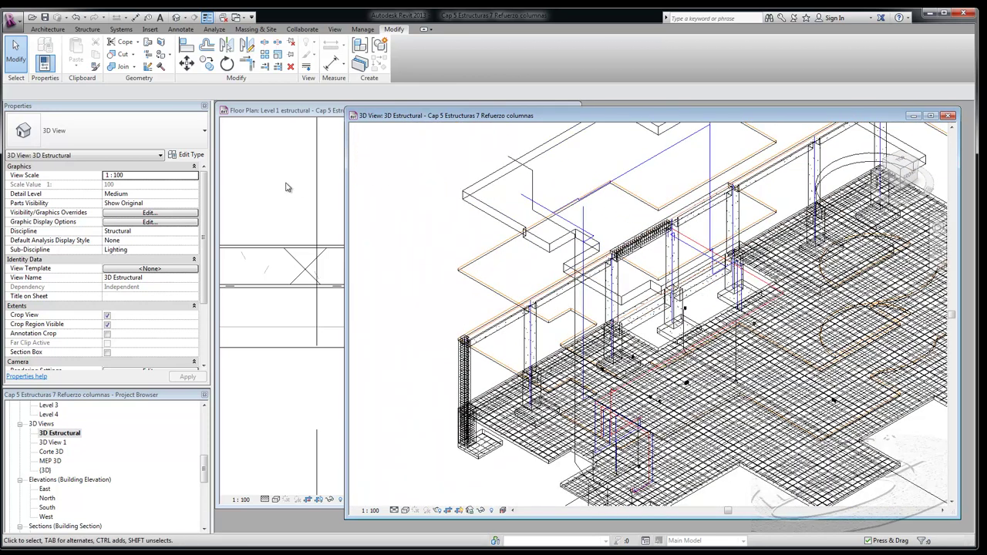
Step: Move the Section 1 cut line beside grid 14 in the floor plan and open Section 1
{"action": "left_click", "coordinate": [285, 187]}
{"action": "scroll", "coordinate": [312, 282], "scroll_direction": "down", "scroll_amount": 2}
{"action": "scroll", "coordinate": [339, 324], "scroll_direction": "down", "scroll_amount": 2}
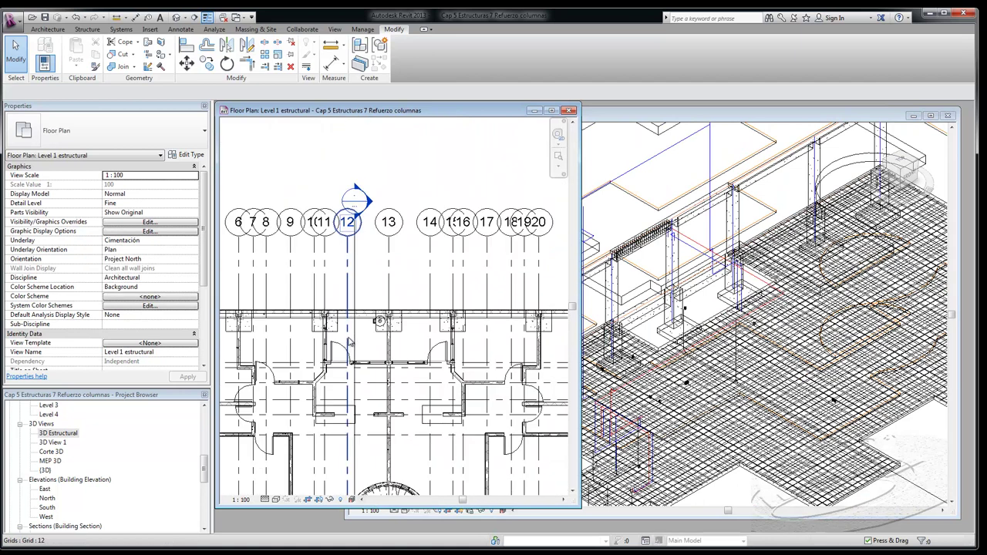
{"action": "scroll", "coordinate": [349, 342], "scroll_direction": "down", "scroll_amount": 1}
{"action": "left_click", "coordinate": [356, 284]}
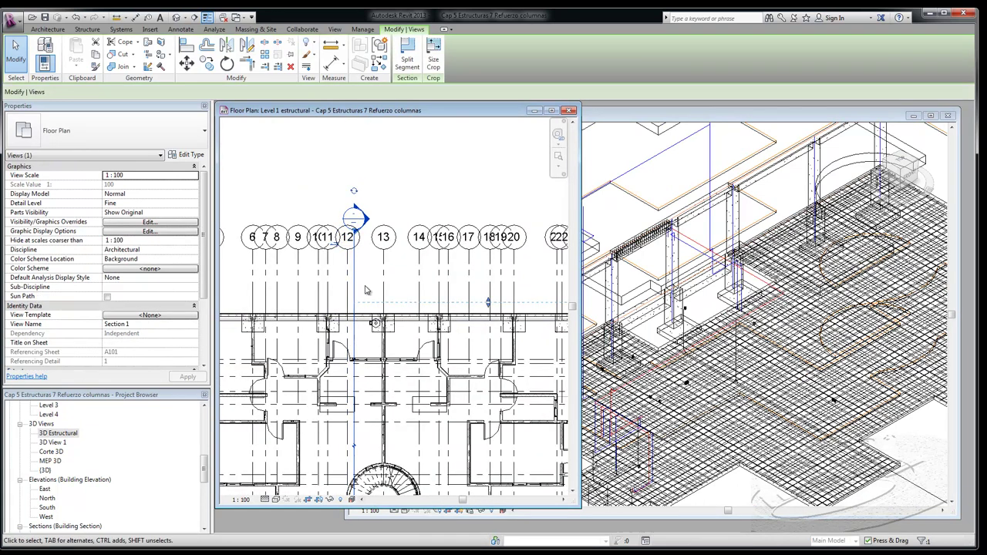
{"action": "scroll", "coordinate": [369, 290], "scroll_direction": "up", "scroll_amount": 1}
{"action": "mouse_move", "coordinate": [354, 275]}
{"action": "left_mouse_down"}
{"action": "mouse_move", "coordinate": [395, 277]}
{"action": "mouse_move", "coordinate": [418, 262]}
{"action": "left_mouse_up"}
{"action": "double_click", "coordinate": [432, 202]}
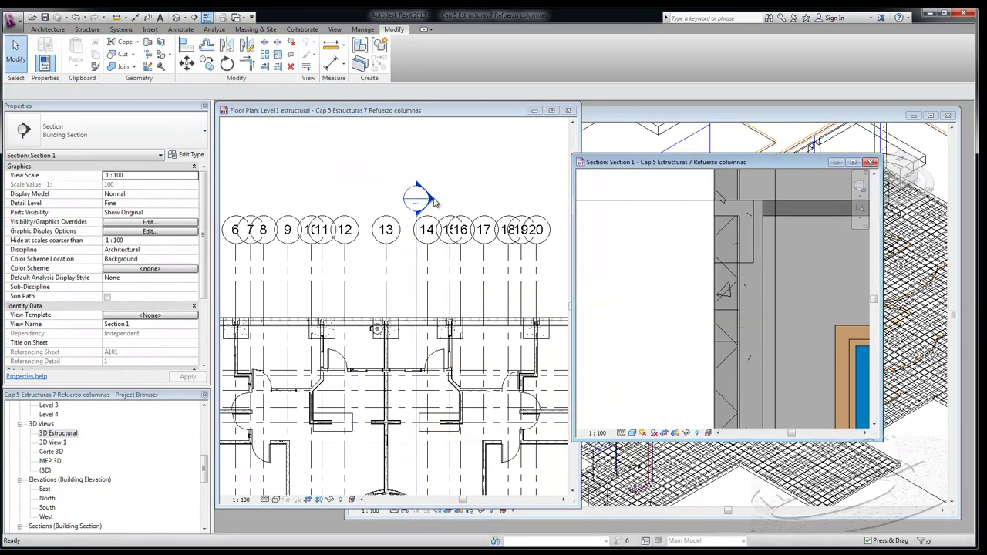
{"action": "left_click", "coordinate": [748, 258]}
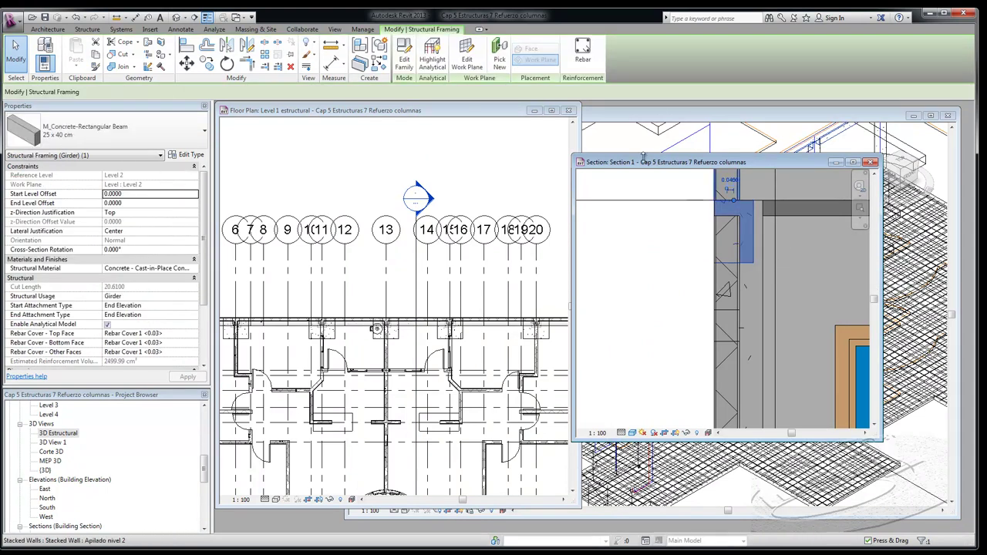
Step: Place an M_T1 stirrup inside the 25 x 40 cm beam cross-section
{"action": "left_click", "coordinate": [583, 56]}
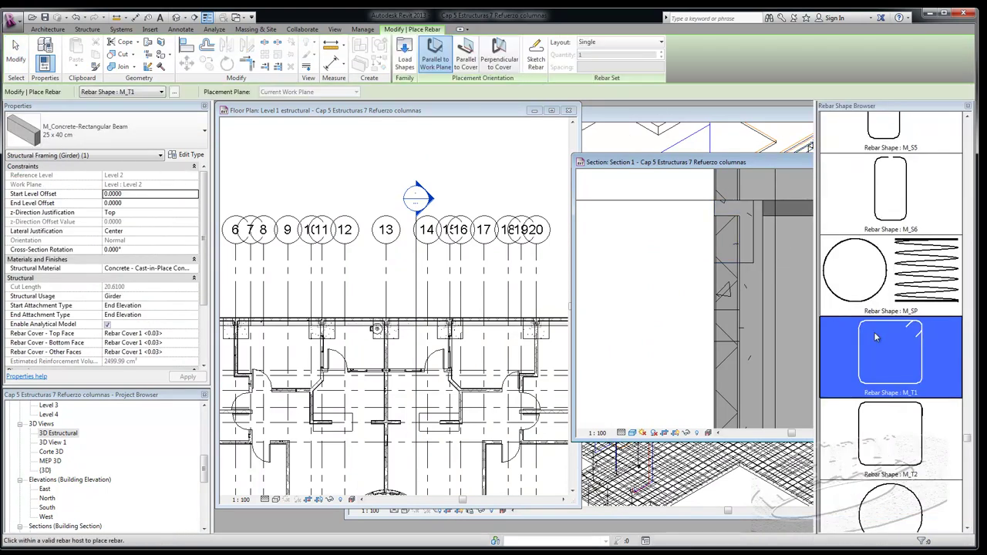
{"action": "left_click", "coordinate": [861, 330]}
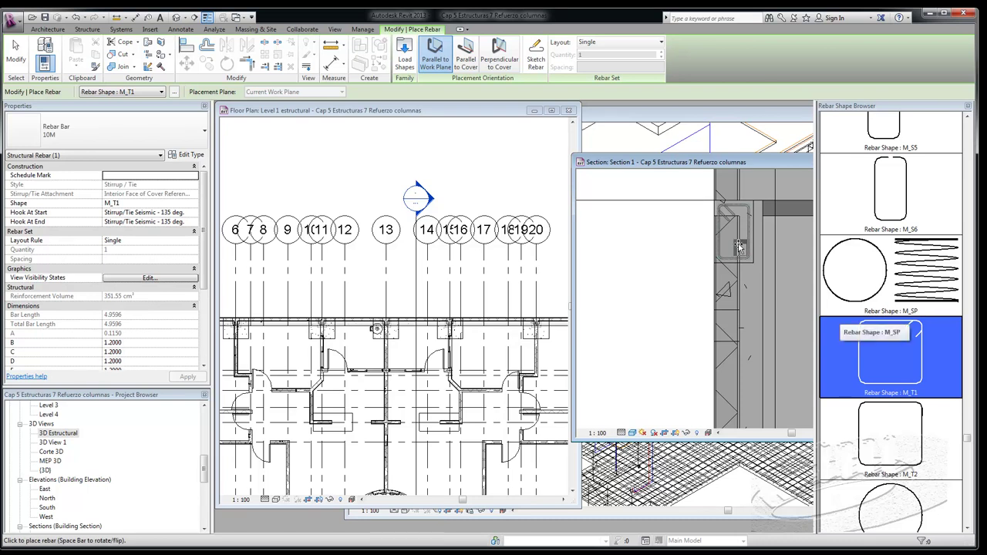
{"action": "left_click", "coordinate": [738, 245]}
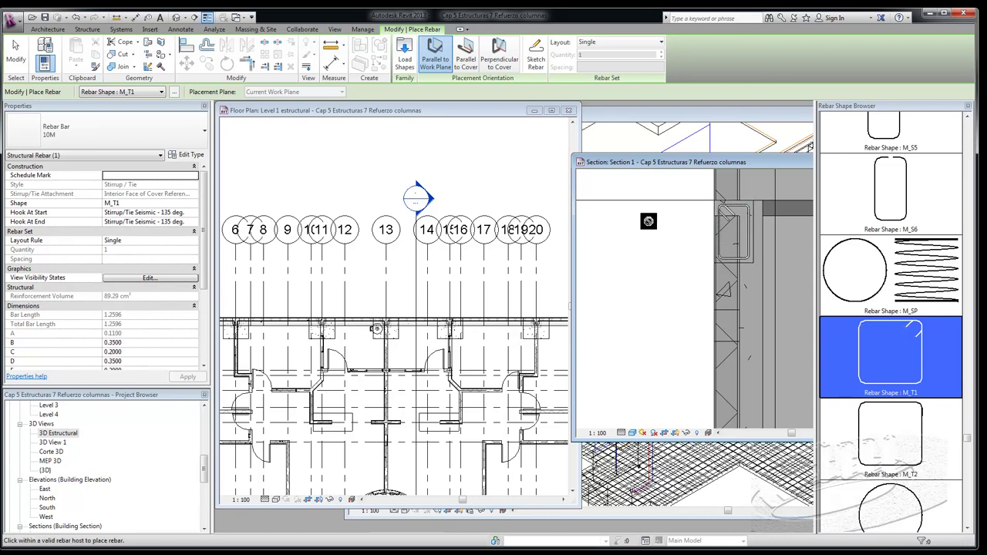
{"action": "key", "text": "Escape"}
{"action": "key", "text": "Escape"}
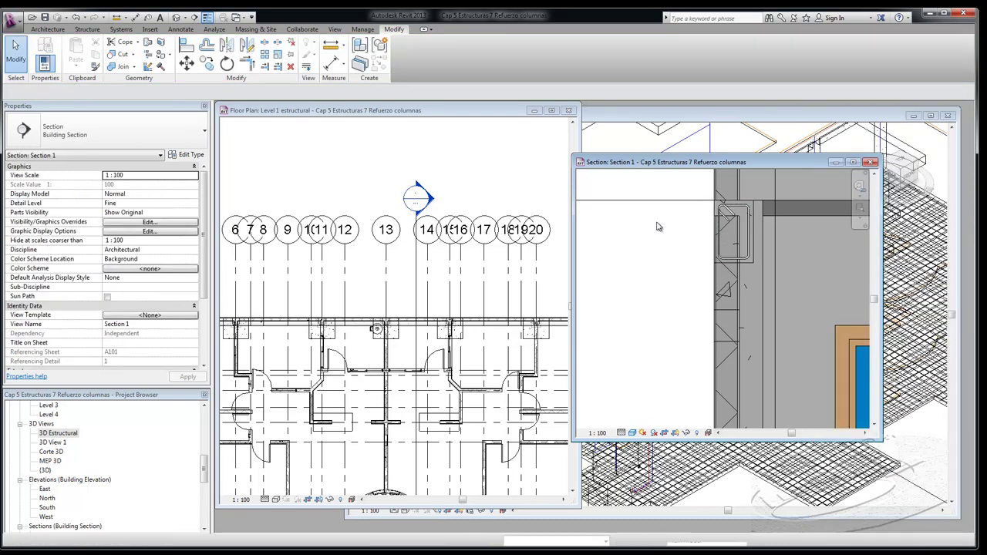
Step: Set the stirrup layout to Maximum Spacing at 0.1000
{"action": "left_click", "coordinate": [749, 253]}
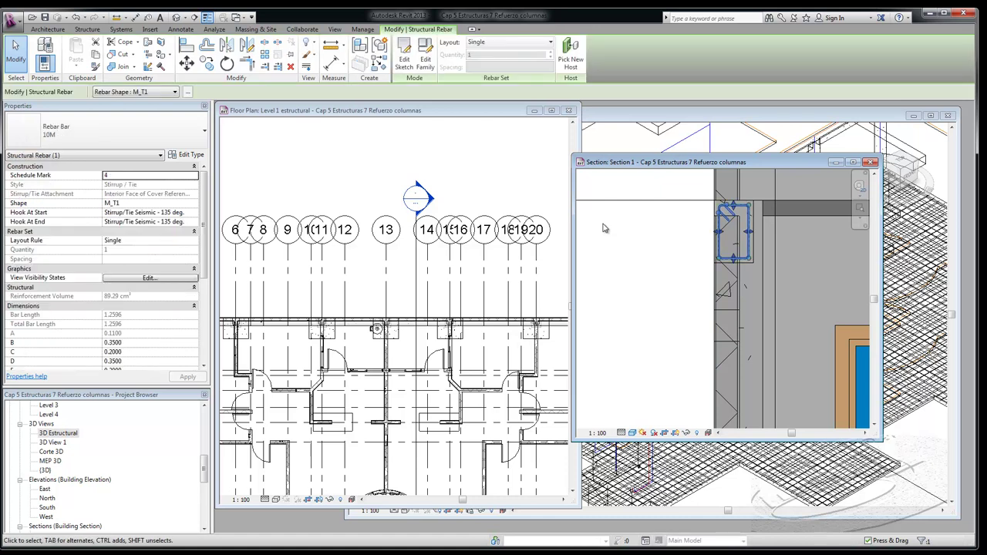
{"action": "left_click", "coordinate": [552, 45]}
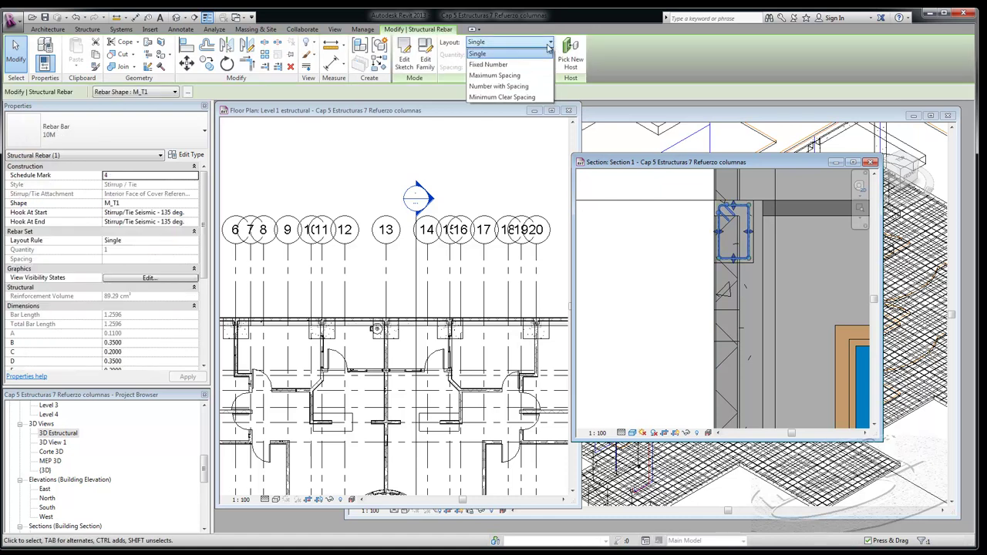
{"action": "left_click", "coordinate": [507, 77]}
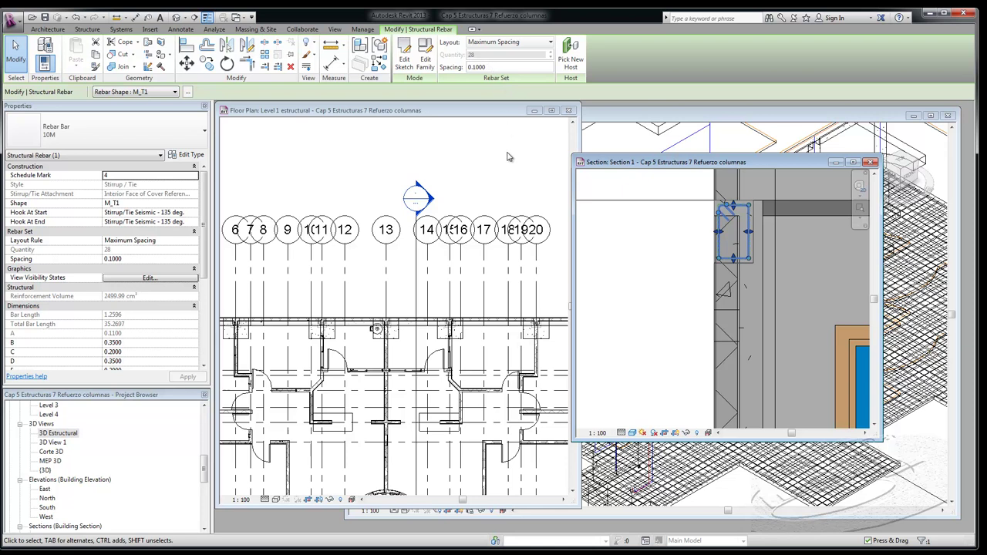
{"action": "left_click", "coordinate": [654, 253]}
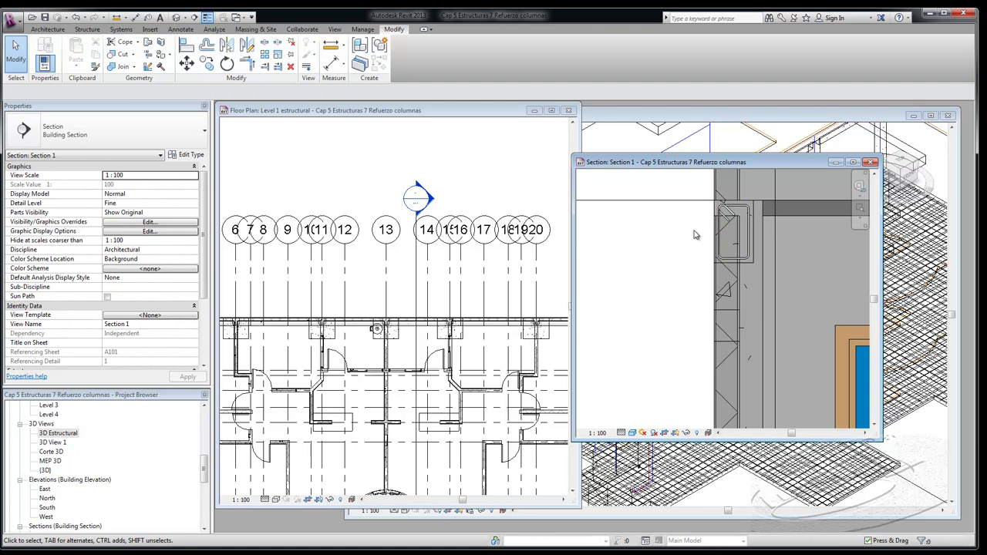
Step: Zoom around the 3D Estructural view to check both stirrup sets
{"action": "left_click", "coordinate": [771, 139]}
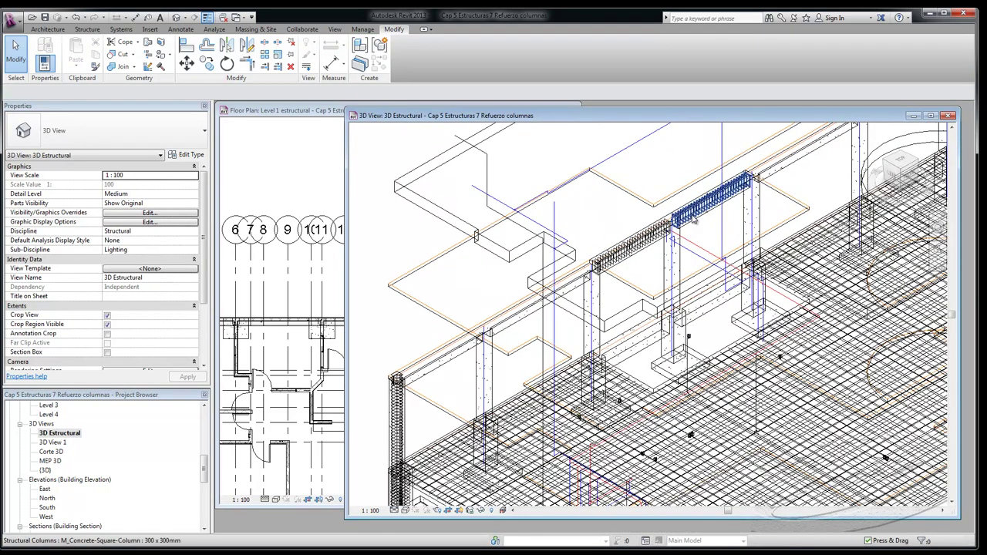
{"action": "scroll", "coordinate": [693, 221], "scroll_direction": "up", "scroll_amount": 3}
{"action": "scroll", "coordinate": [716, 254], "scroll_direction": "up", "scroll_amount": 2}
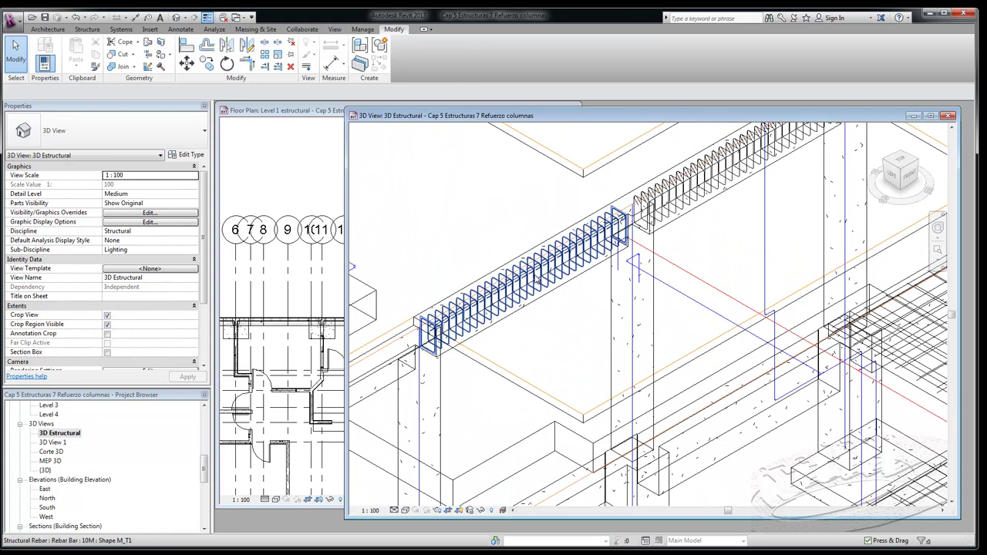
{"action": "scroll", "coordinate": [703, 235], "scroll_direction": "down", "scroll_amount": 3}
{"action": "scroll", "coordinate": [703, 235], "scroll_direction": "down", "scroll_amount": 2}
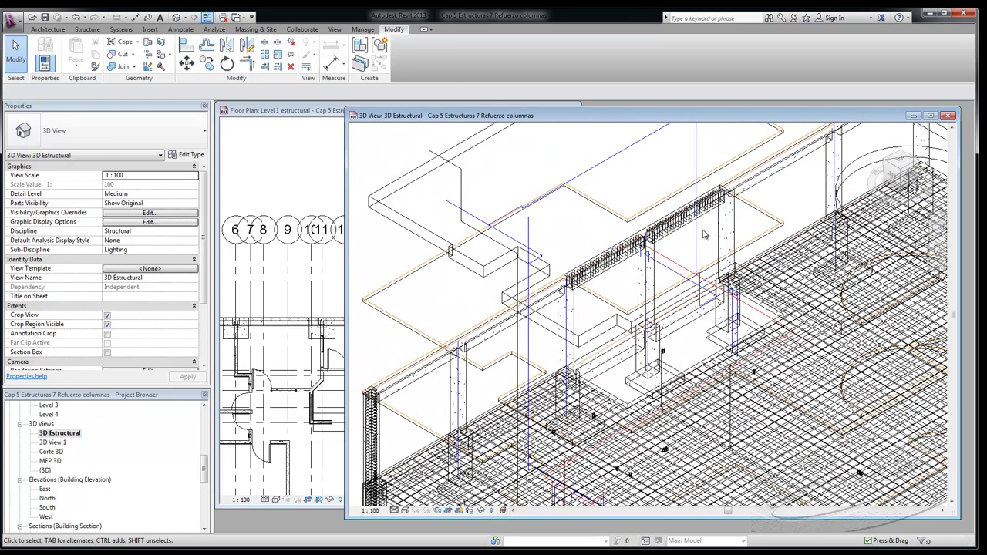
Step: Minimise the 3D Estructural window and zoom Section 1 onto the beam's stirrup
{"action": "left_click", "coordinate": [913, 115]}
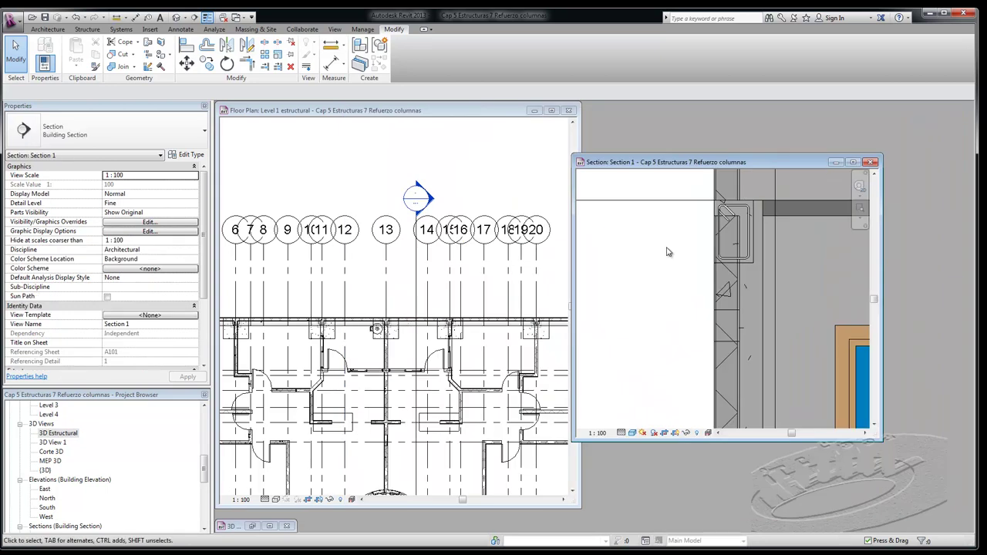
{"action": "scroll", "coordinate": [757, 212], "scroll_direction": "up", "scroll_amount": 1}
{"action": "scroll", "coordinate": [757, 209], "scroll_direction": "up", "scroll_amount": 2}
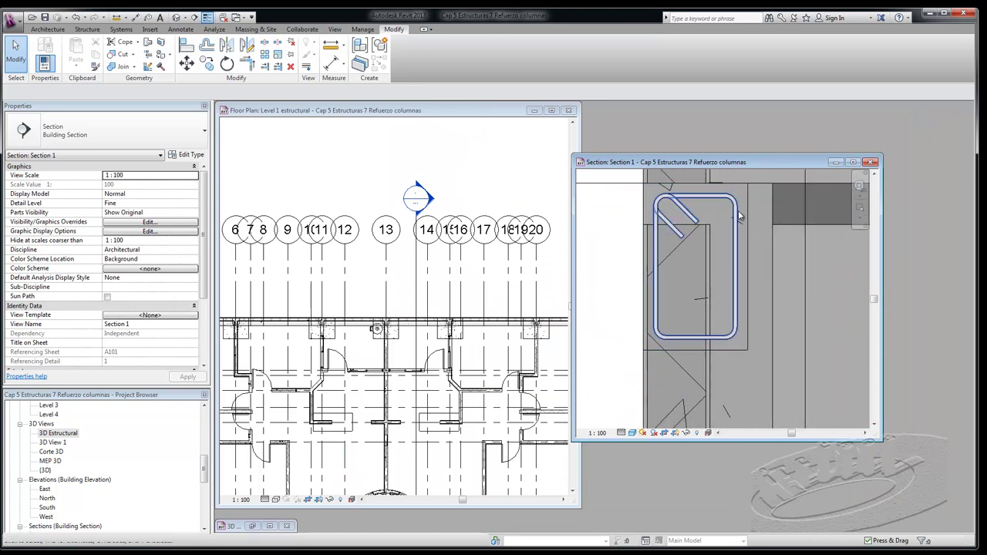
{"action": "scroll", "coordinate": [756, 216], "scroll_direction": "up", "scroll_amount": 2}
{"action": "scroll", "coordinate": [753, 223], "scroll_direction": "down", "scroll_amount": 1}
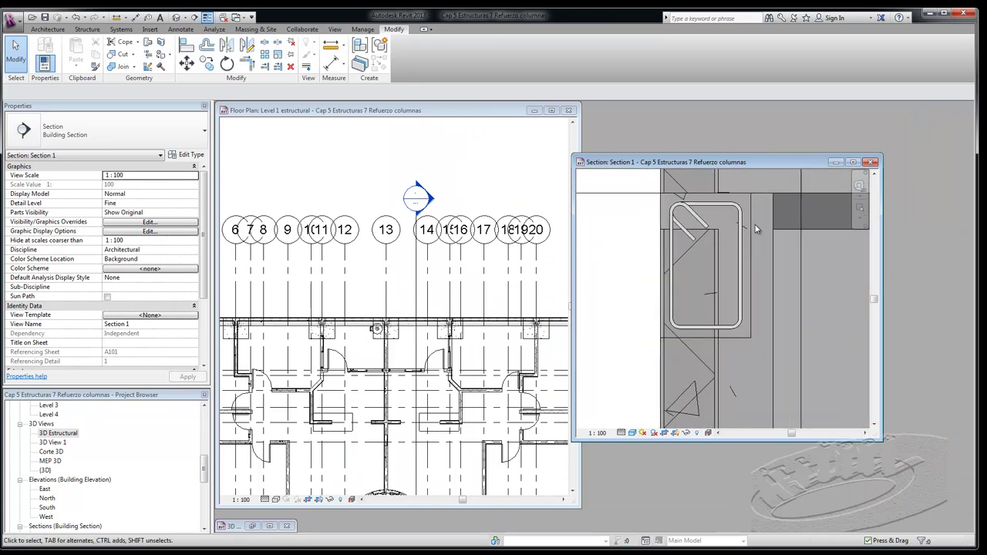
{"action": "scroll", "coordinate": [753, 224], "scroll_direction": "down", "scroll_amount": 1}
Step: Start rebar placement in the beam with the straight M_00 shape, oriented Perpendicular to Cover
{"action": "left_click", "coordinate": [774, 204]}
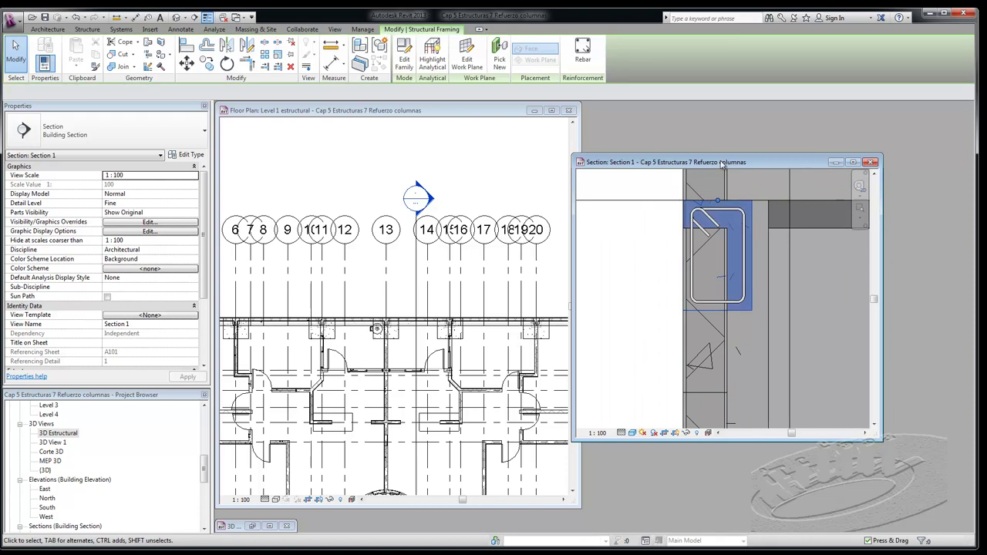
{"action": "left_click", "coordinate": [583, 51]}
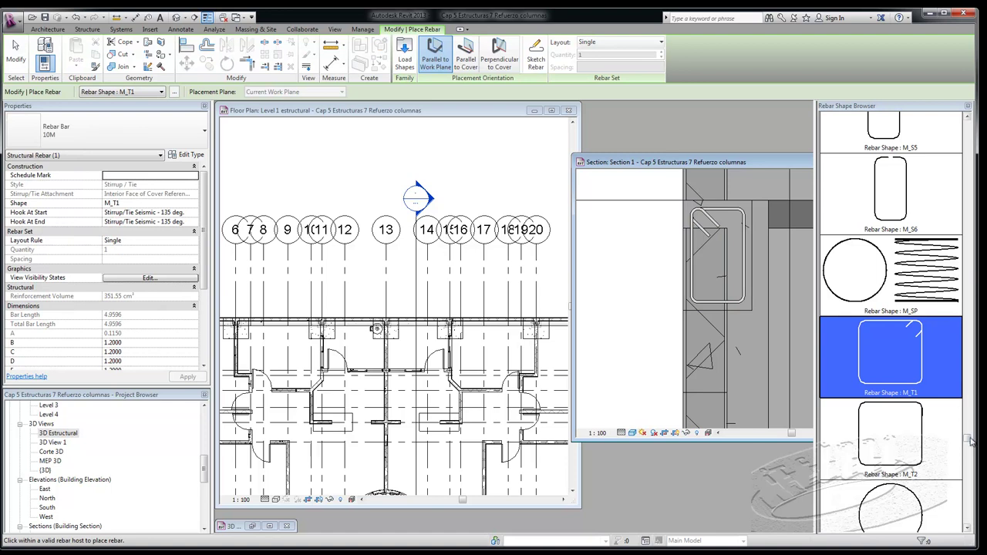
{"action": "left_click_drag", "start_coordinate": [969, 446], "coordinate": [971, 121]}
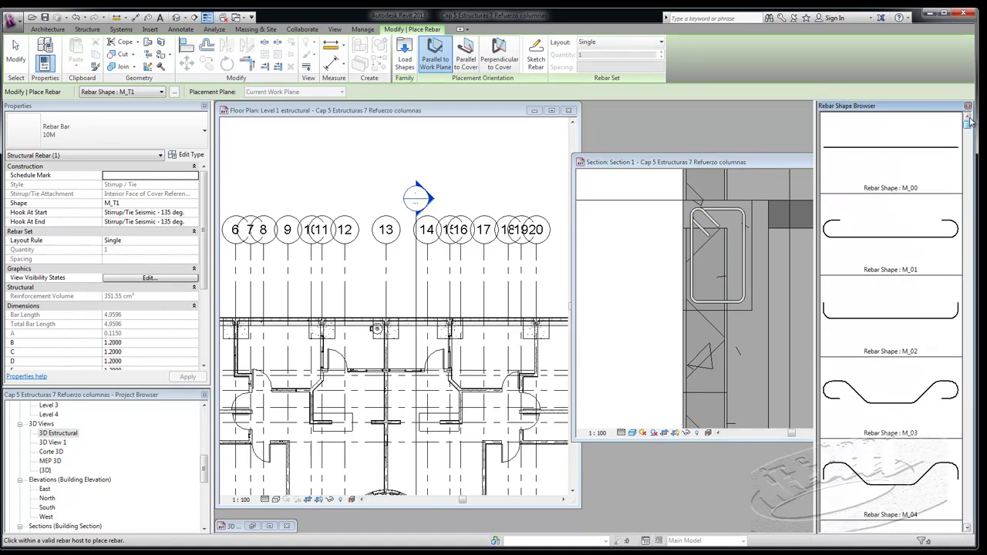
{"action": "mouse_move", "coordinate": [912, 144]}
{"action": "left_mouse_down"}
{"action": "mouse_move", "coordinate": [763, 185]}
{"action": "mouse_move", "coordinate": [738, 220]}
{"action": "left_mouse_up"}
{"action": "scroll", "coordinate": [739, 220], "scroll_direction": "up", "scroll_amount": 2}
{"action": "scroll", "coordinate": [738, 219], "scroll_direction": "up", "scroll_amount": 2}
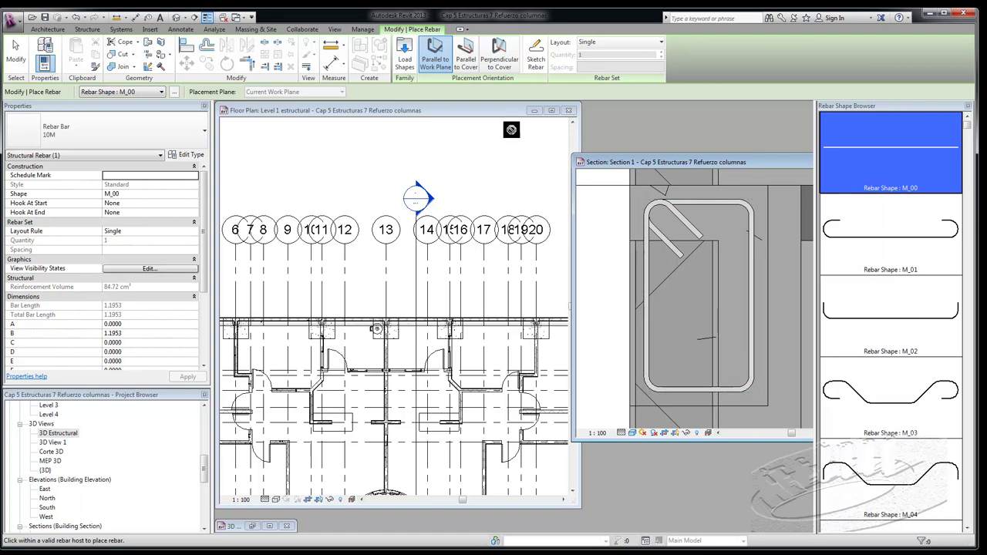
{"action": "left_click", "coordinate": [498, 58]}
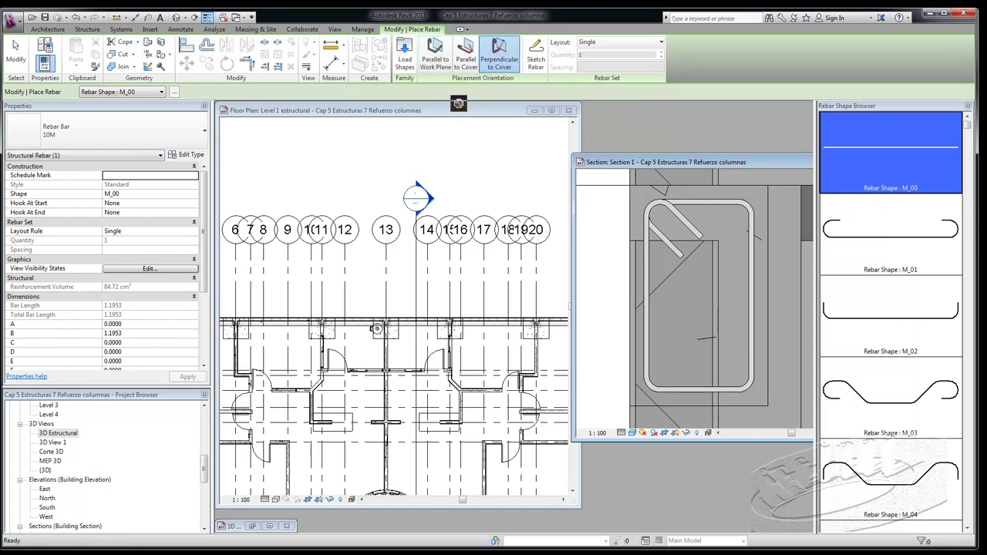
Step: Place a 10M longitudinal bar at the stirrup's top corner, then open the bar size list
{"action": "scroll", "coordinate": [737, 208], "scroll_direction": "up", "scroll_amount": 2}
{"action": "scroll", "coordinate": [743, 211], "scroll_direction": "up", "scroll_amount": 2}
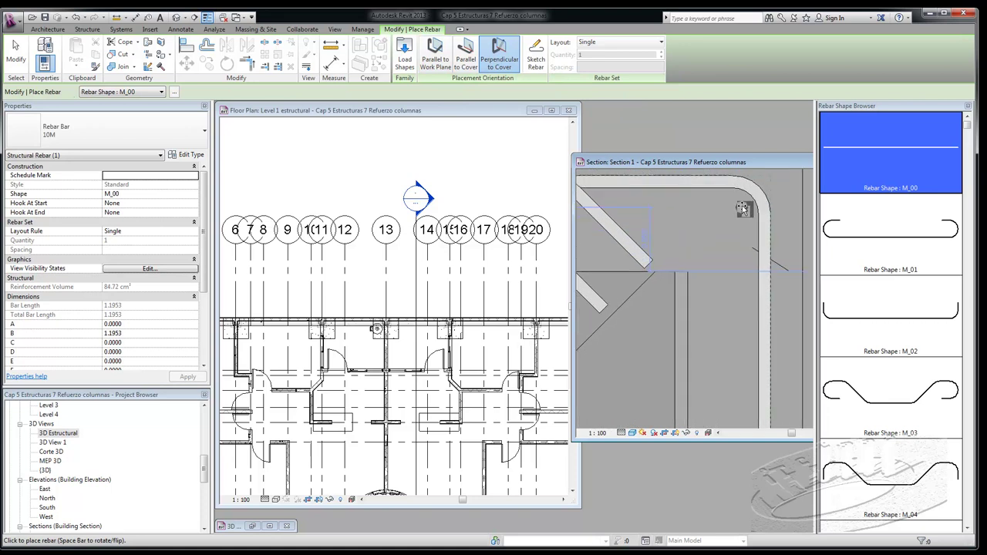
{"action": "scroll", "coordinate": [752, 219], "scroll_direction": "down", "scroll_amount": 2}
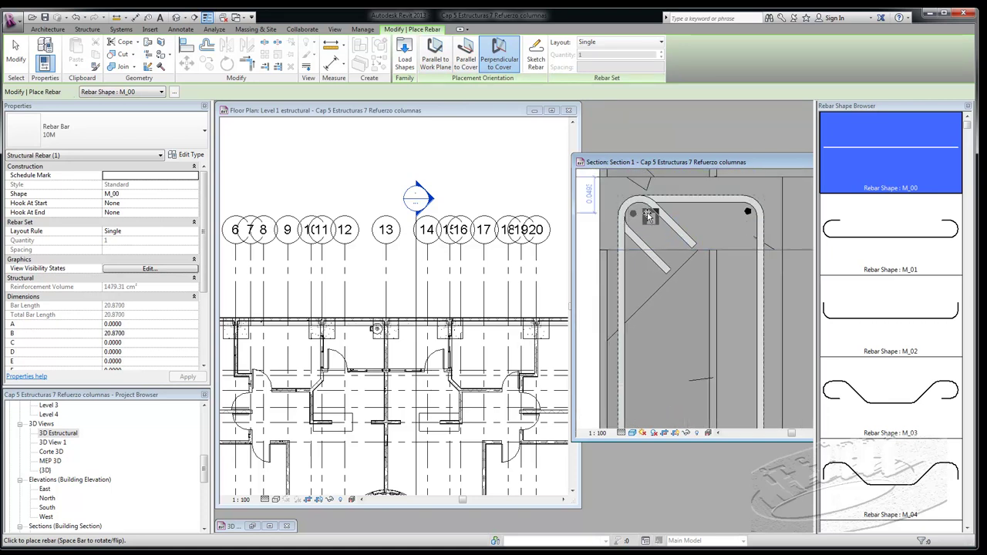
{"action": "left_click", "coordinate": [632, 213]}
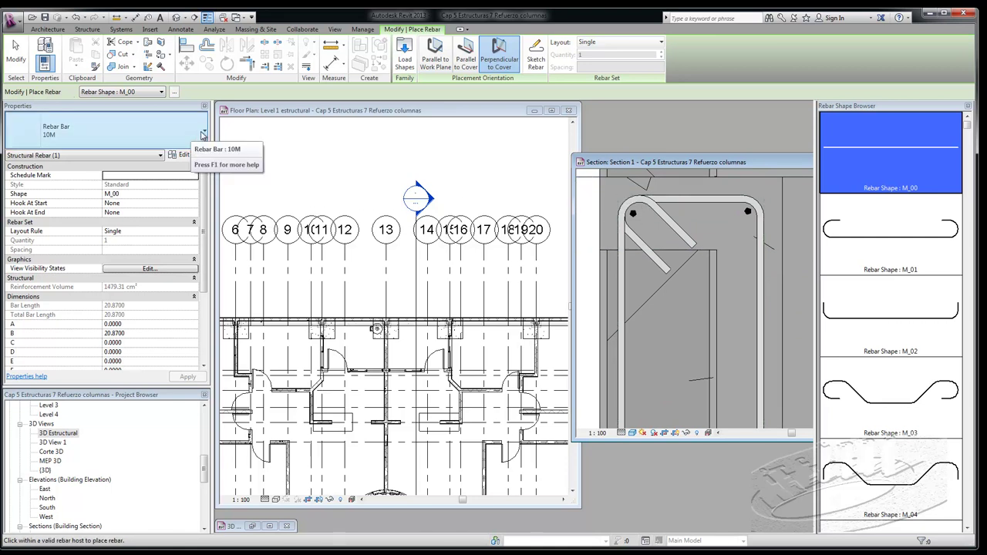
{"action": "left_click", "coordinate": [204, 136]}
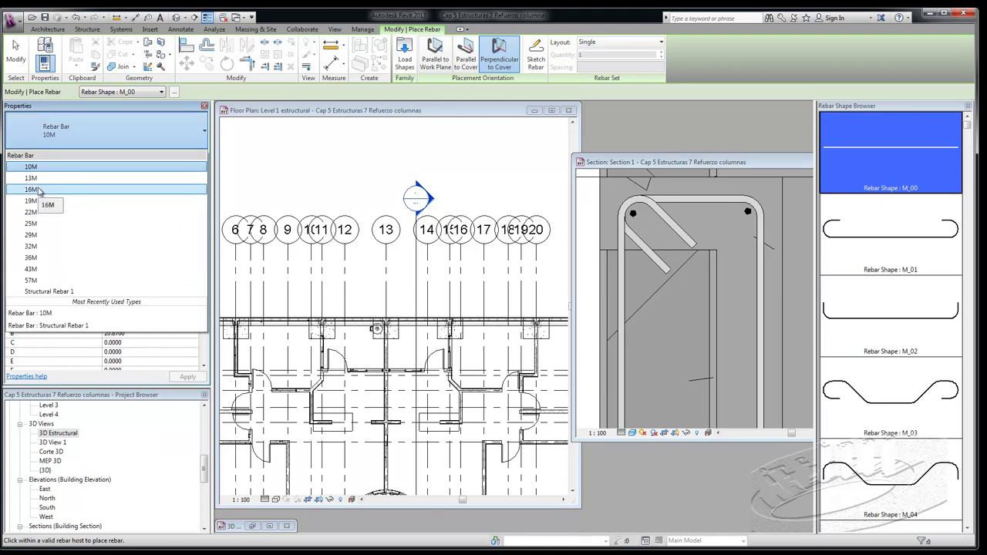
Step: Switch to 16M and place bars at the stirrup's lower-left and lower-right corners
{"action": "left_click", "coordinate": [31, 189]}
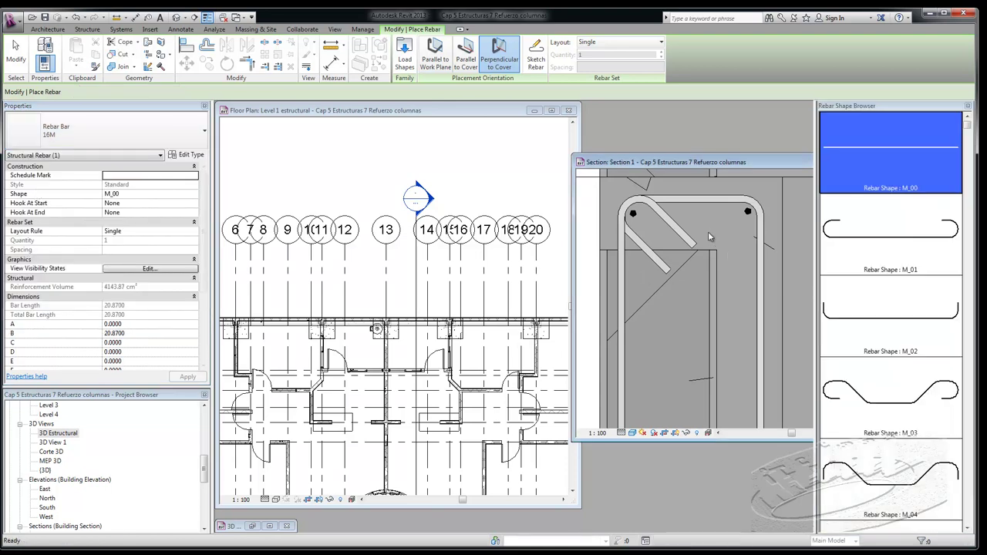
{"action": "scroll", "coordinate": [712, 215], "scroll_direction": "up", "scroll_amount": 2}
{"action": "scroll", "coordinate": [712, 215], "scroll_direction": "up", "scroll_amount": 2}
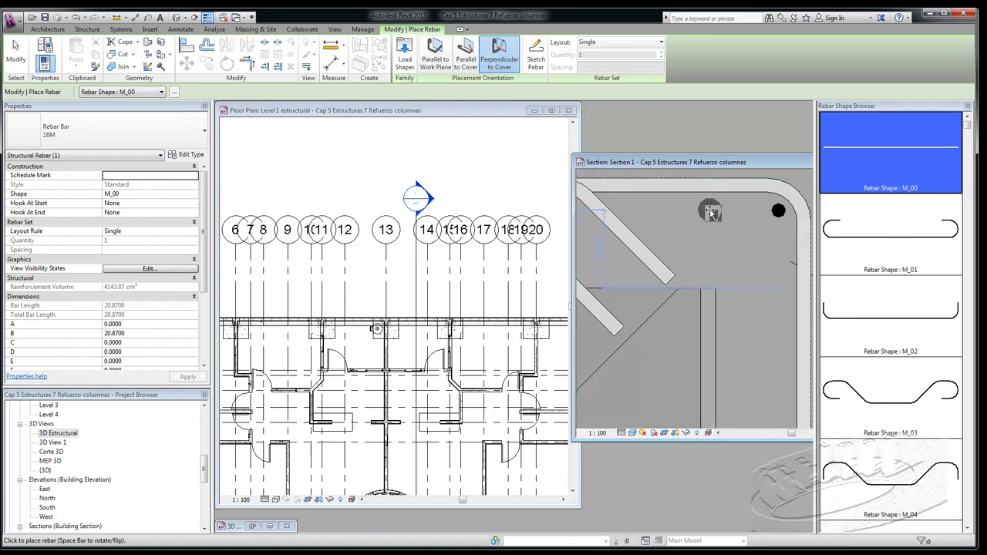
{"action": "scroll", "coordinate": [715, 215], "scroll_direction": "down", "scroll_amount": 2}
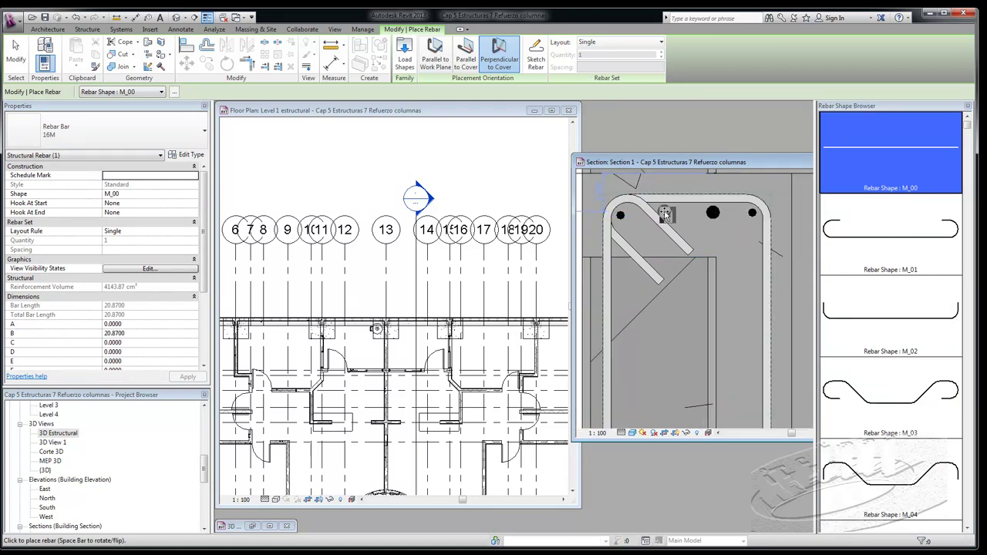
{"action": "scroll", "coordinate": [689, 202], "scroll_direction": "down", "scroll_amount": 2}
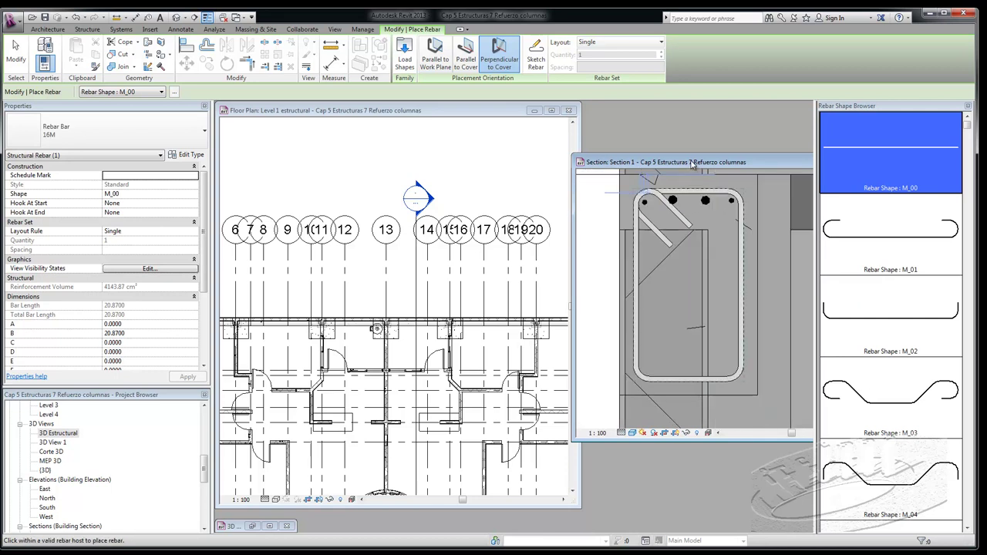
{"action": "scroll", "coordinate": [663, 293], "scroll_direction": "up", "scroll_amount": 1}
{"action": "left_click", "coordinate": [659, 305]}
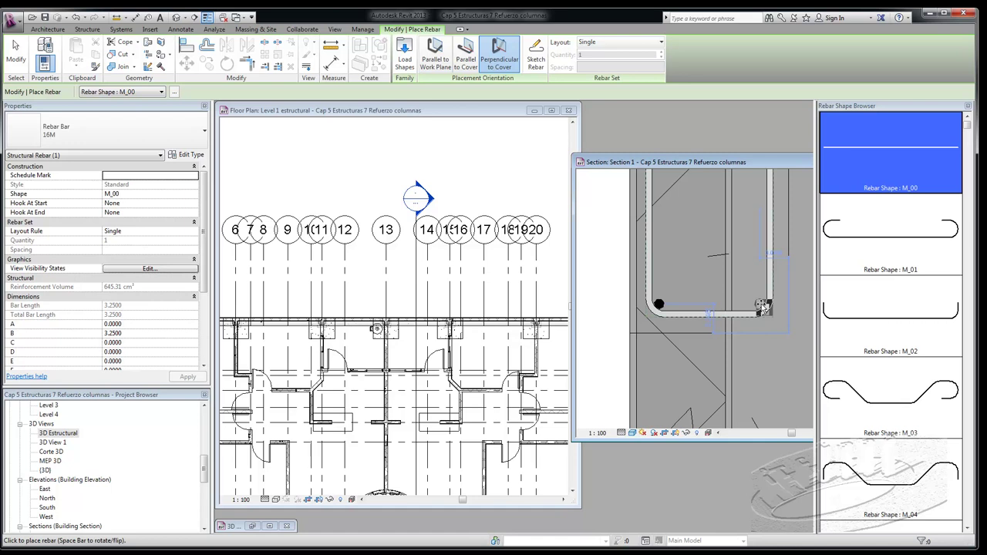
{"action": "left_click", "coordinate": [762, 307]}
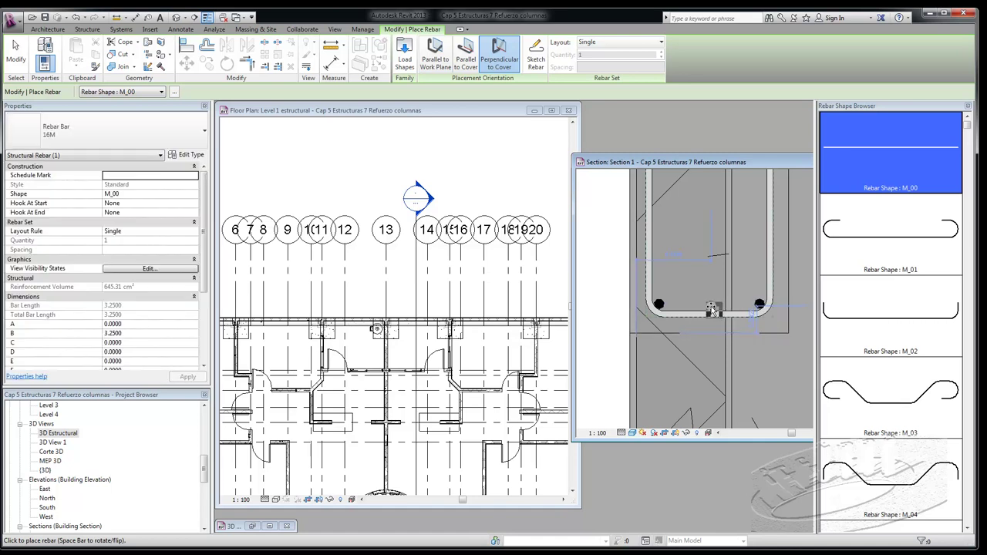
{"action": "scroll", "coordinate": [679, 374], "scroll_direction": "down", "scroll_amount": 3}
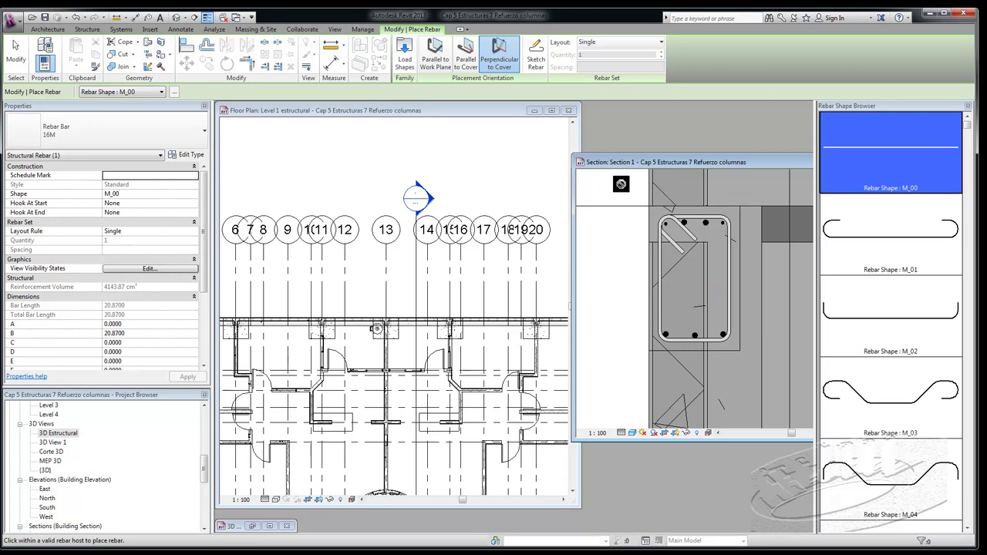
{"action": "key", "text": "Escape"}
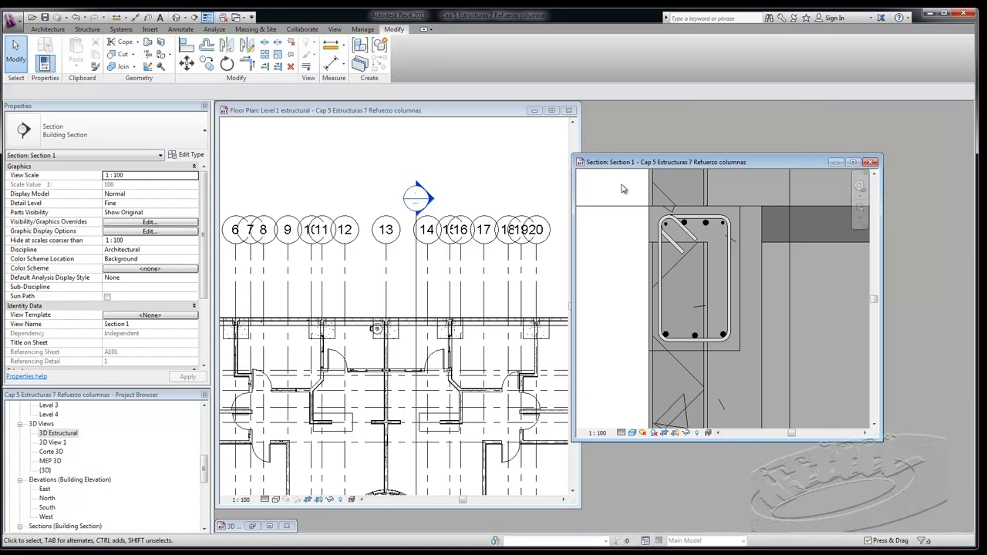
Step: Restore the 3D Estructural view and zoom in on the beam's stirrups and longitudinal bars
{"action": "left_click", "coordinate": [270, 527]}
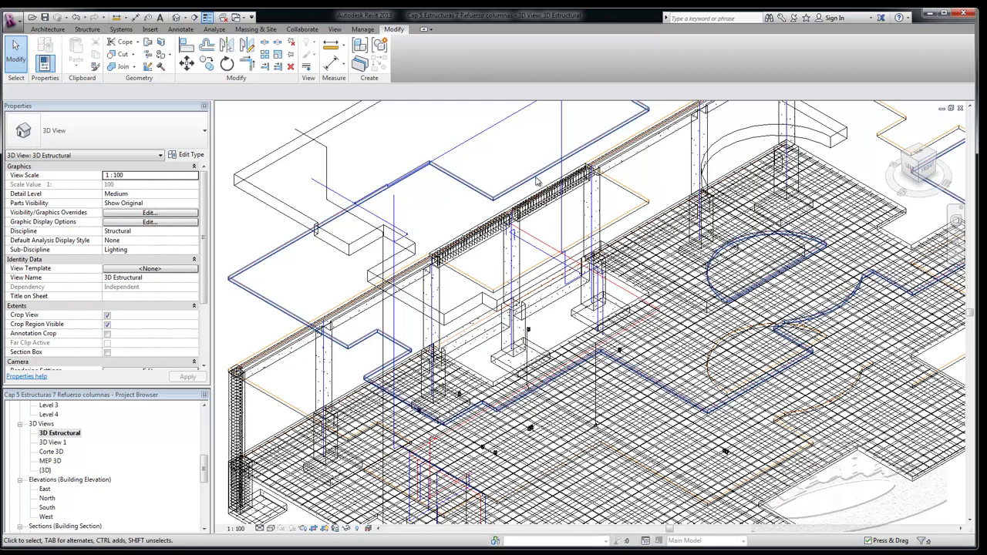
{"action": "scroll", "coordinate": [538, 180], "scroll_direction": "up", "scroll_amount": 2}
{"action": "scroll", "coordinate": [538, 181], "scroll_direction": "up", "scroll_amount": 1}
{"action": "scroll", "coordinate": [539, 202], "scroll_direction": "up", "scroll_amount": 2}
{"action": "scroll", "coordinate": [539, 202], "scroll_direction": "up", "scroll_amount": 1}
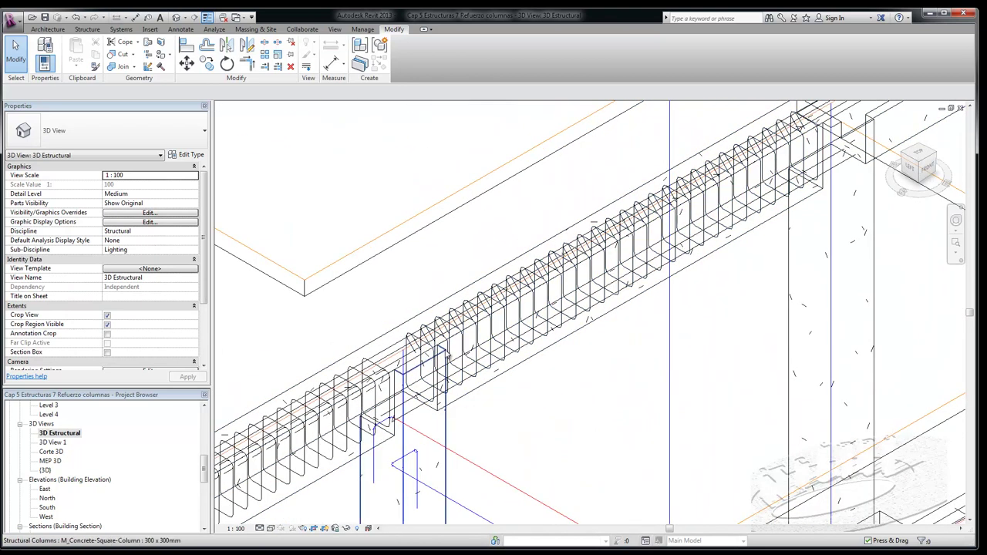
{"action": "scroll", "coordinate": [463, 339], "scroll_direction": "up", "scroll_amount": 1}
{"action": "scroll", "coordinate": [484, 322], "scroll_direction": "up", "scroll_amount": 1}
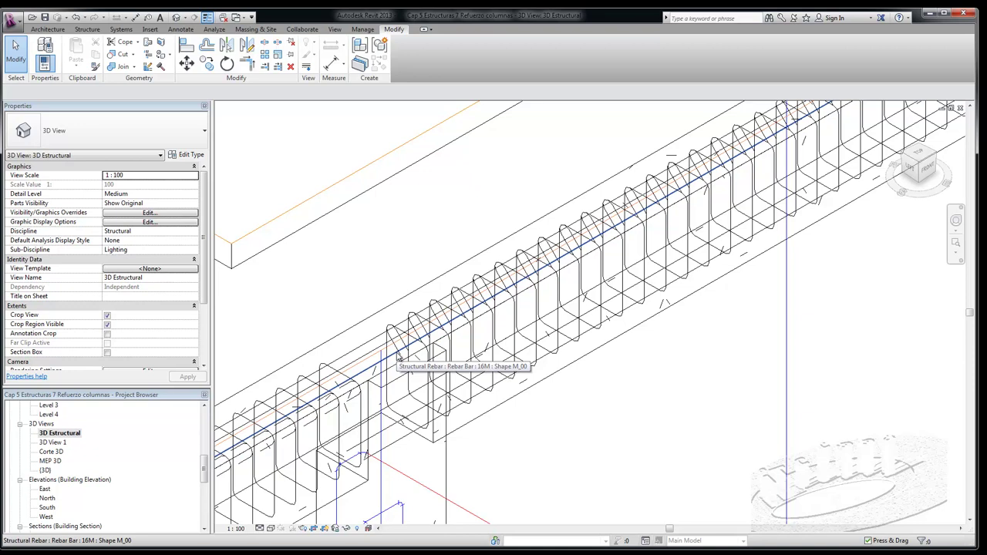
{"action": "scroll", "coordinate": [529, 273], "scroll_direction": "down", "scroll_amount": 1}
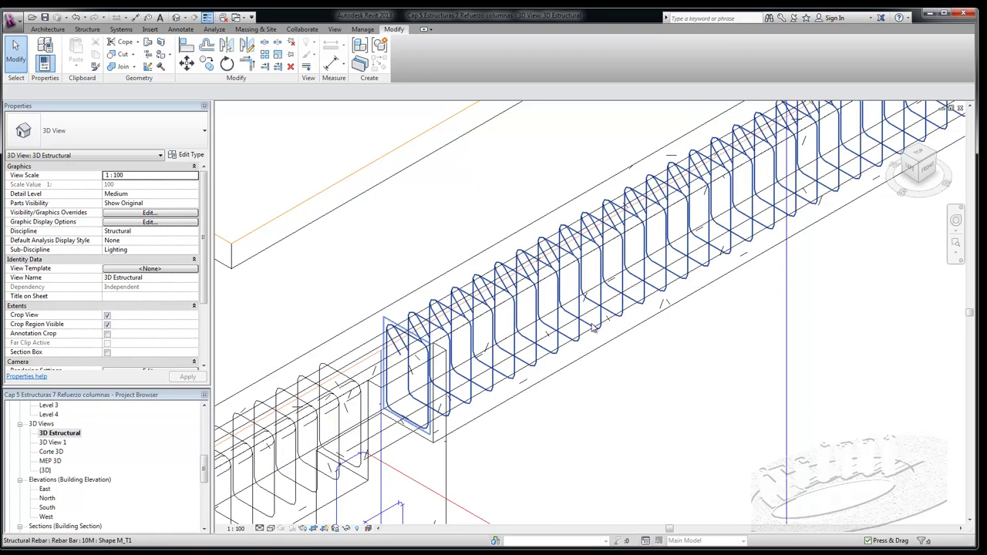
{"action": "scroll", "coordinate": [529, 273], "scroll_direction": "down", "scroll_amount": 2}
{"action": "scroll", "coordinate": [529, 273], "scroll_direction": "down", "scroll_amount": 2}
{"action": "scroll", "coordinate": [530, 273], "scroll_direction": "down", "scroll_amount": 2}
{"action": "scroll", "coordinate": [553, 446], "scroll_direction": "down", "scroll_amount": 2}
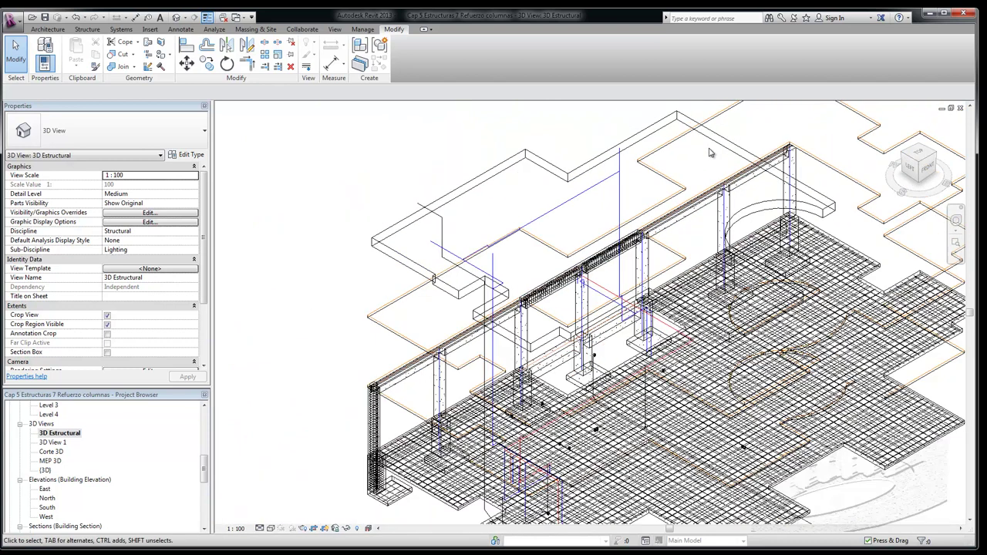
{"action": "scroll", "coordinate": [698, 182], "scroll_direction": "down", "scroll_amount": 2}
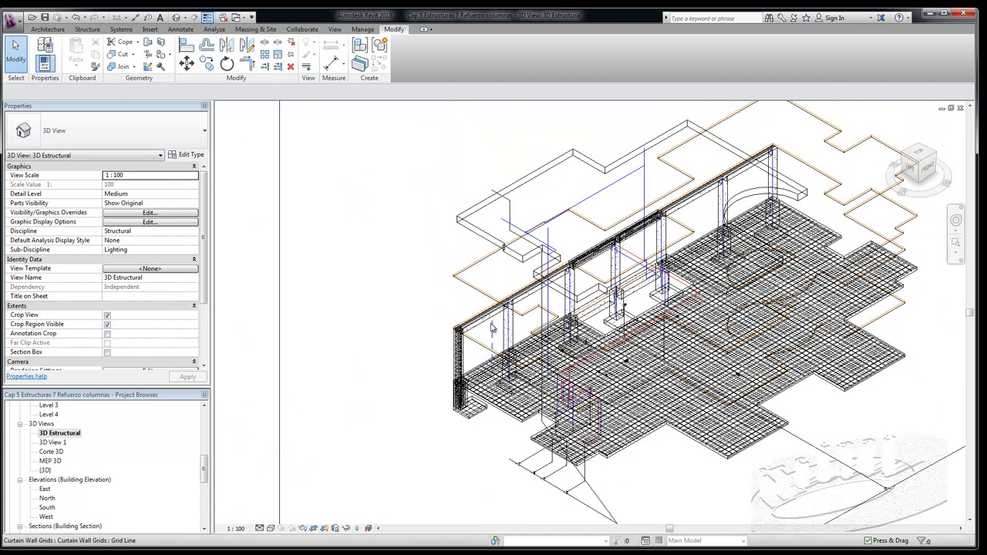
{"action": "scroll", "coordinate": [583, 277], "scroll_direction": "up", "scroll_amount": 1}
{"action": "scroll", "coordinate": [586, 282], "scroll_direction": "up", "scroll_amount": 3}
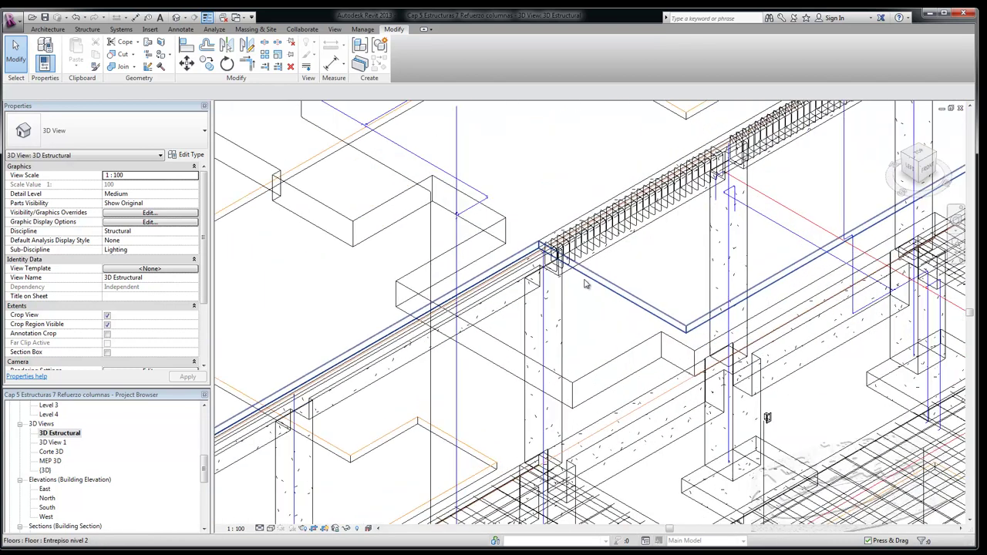
{"action": "scroll", "coordinate": [586, 280], "scroll_direction": "up", "scroll_amount": 2}
{"action": "scroll", "coordinate": [552, 288], "scroll_direction": "down", "scroll_amount": 2}
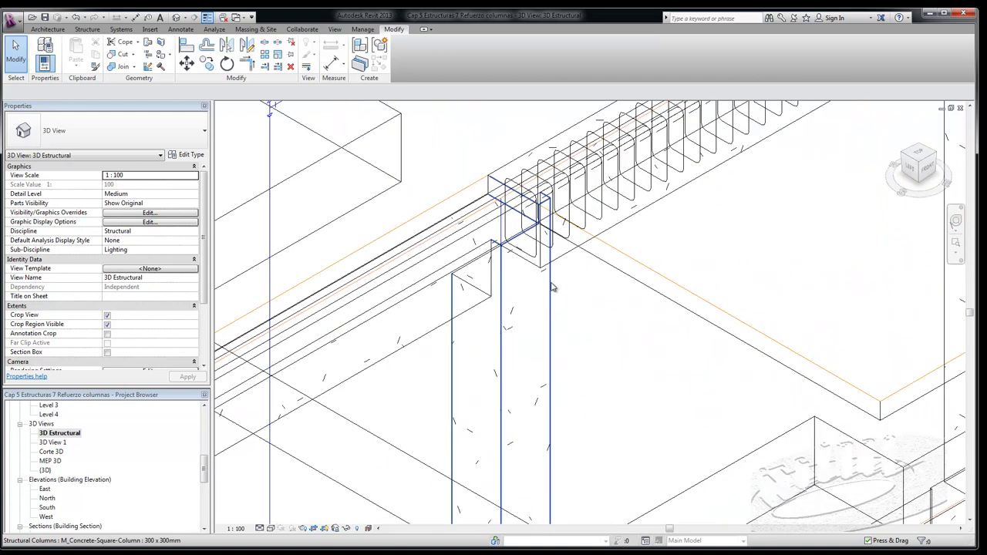
{"action": "scroll", "coordinate": [713, 230], "scroll_direction": "down", "scroll_amount": 2}
{"action": "scroll", "coordinate": [710, 197], "scroll_direction": "down", "scroll_amount": 2}
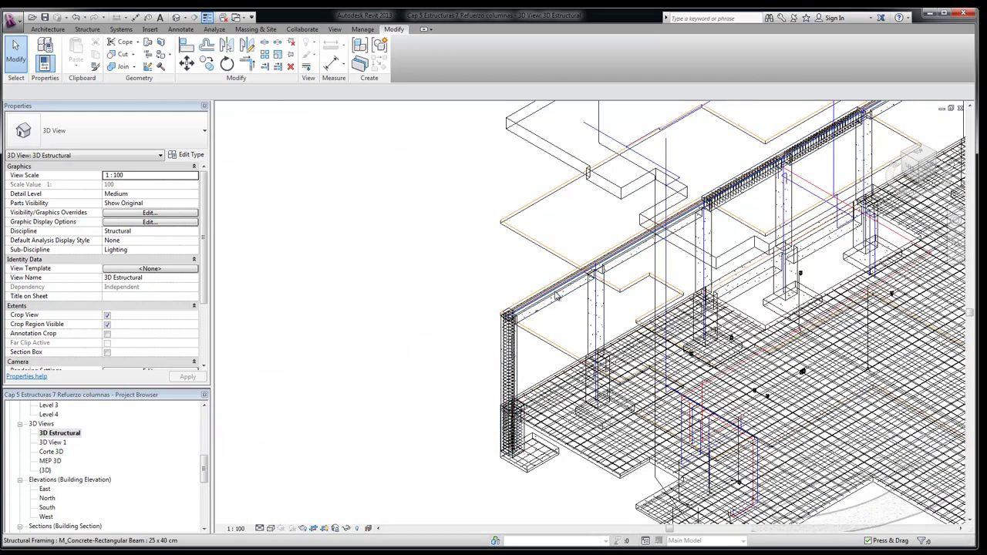
{"action": "scroll", "coordinate": [432, 262], "scroll_direction": "down", "scroll_amount": 1}
{"action": "scroll", "coordinate": [434, 265], "scroll_direction": "down", "scroll_amount": 1}
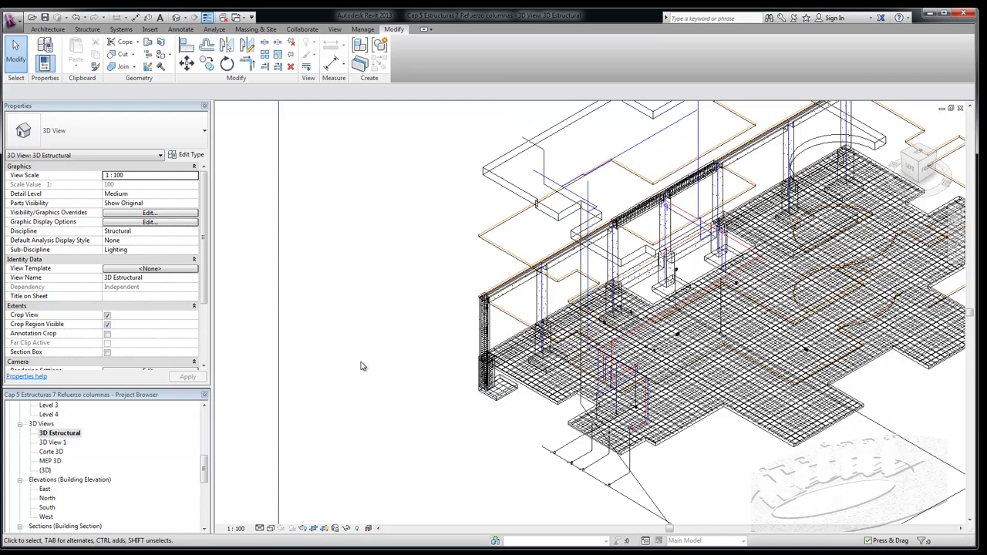
{"action": "scroll", "coordinate": [369, 369], "scroll_direction": "down", "scroll_amount": 2}
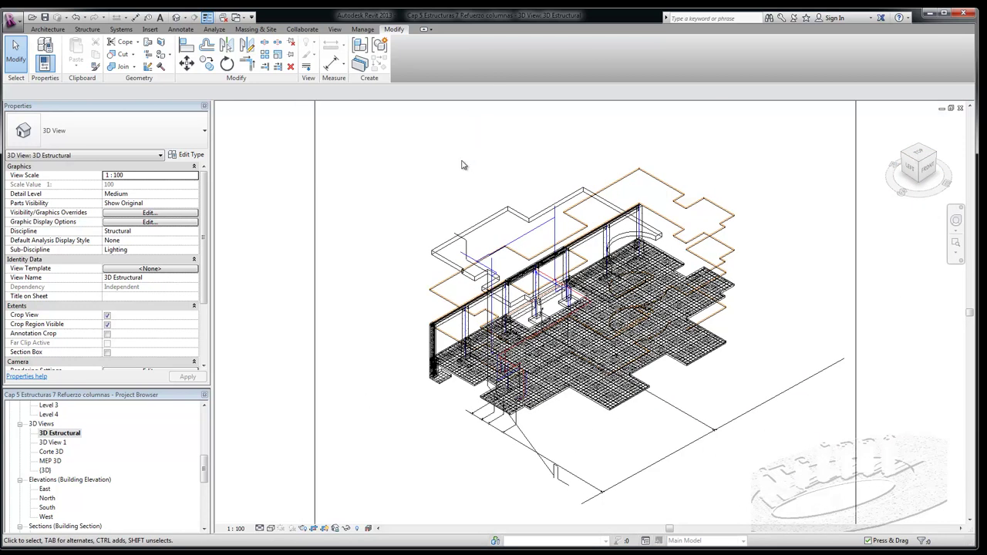